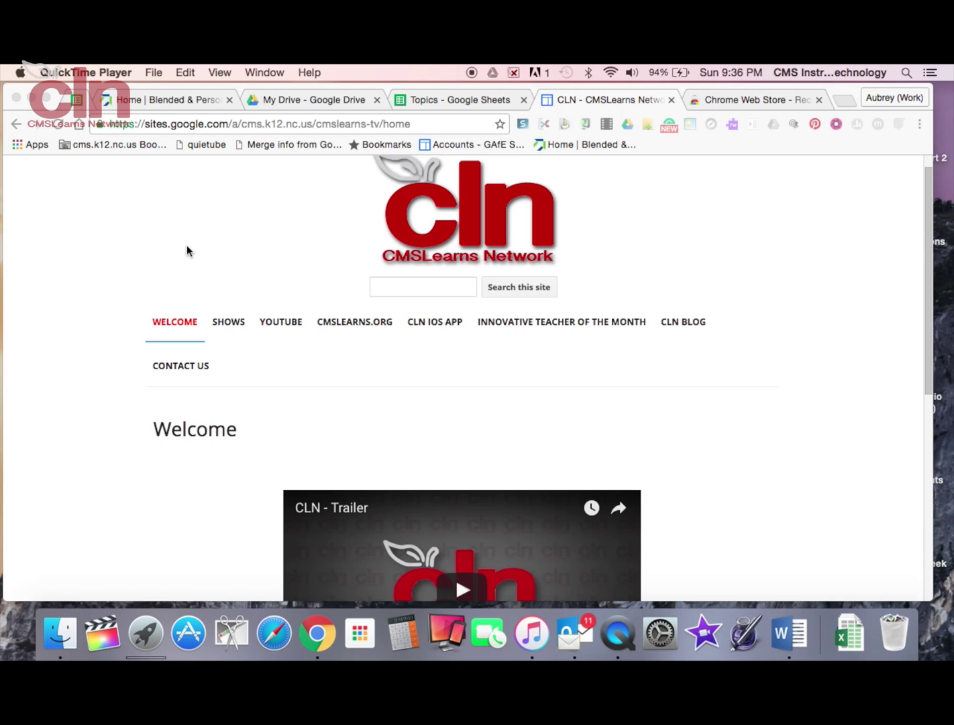
Step: Search the Chrome Web Store for 'screencastify' and scroll down to the Extensions results
click(756, 100)
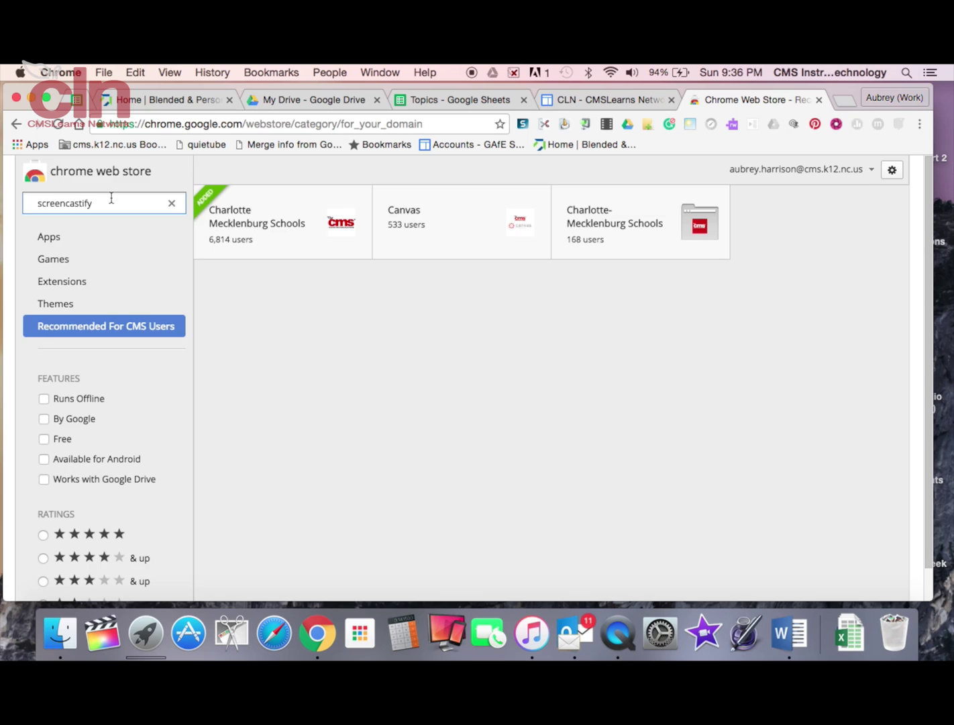
scroll(112, 198, up, 5)
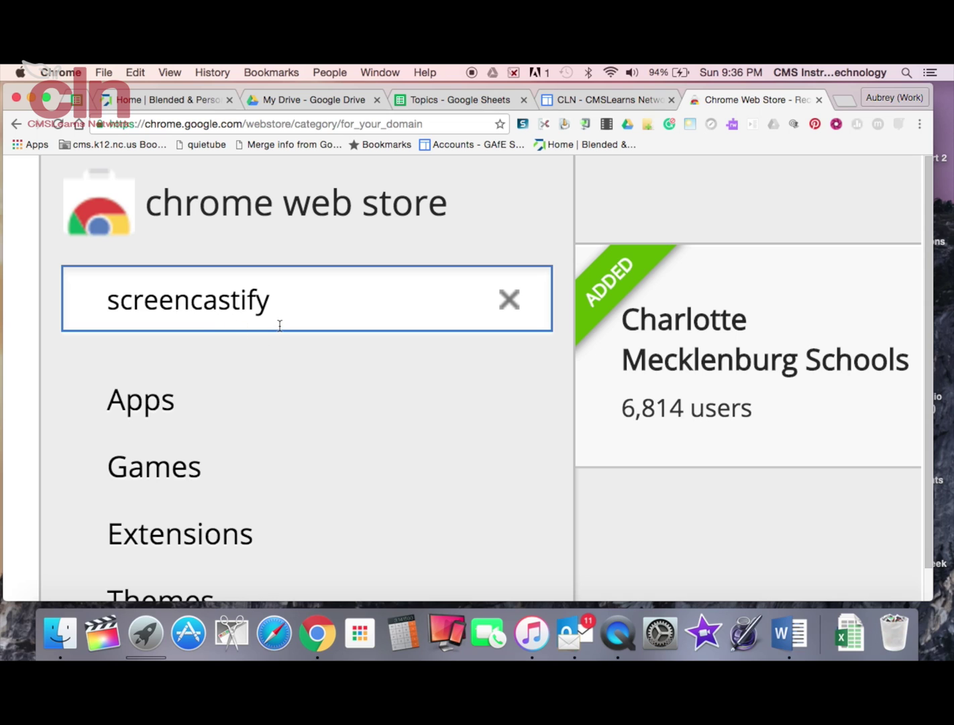
key(super+minus)
key(super+0)
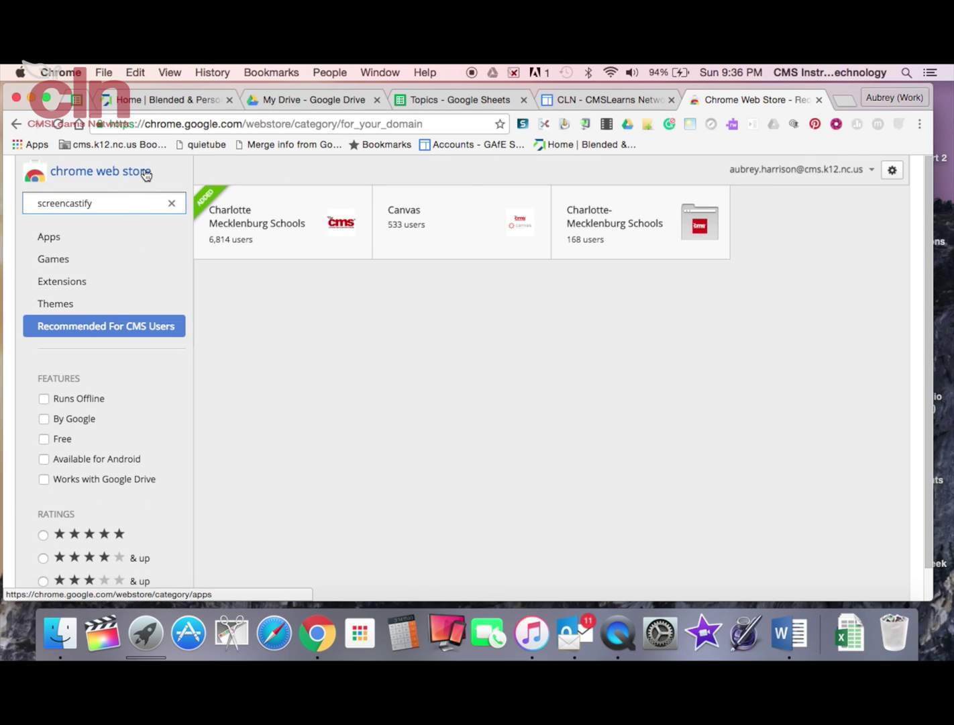
key(Return)
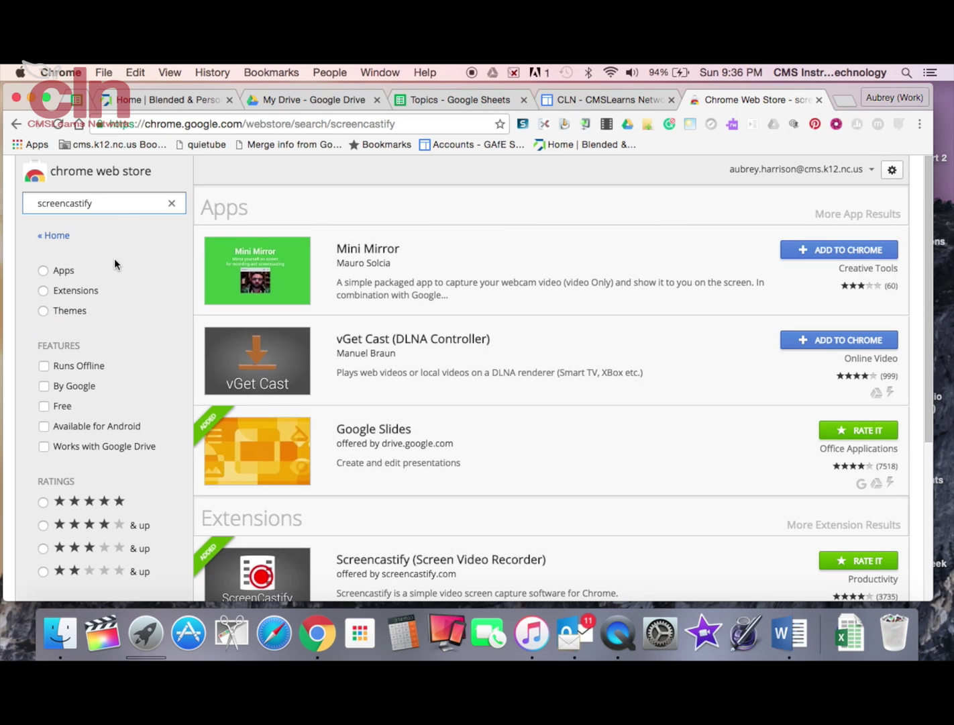
scroll(330, 420, down, 5)
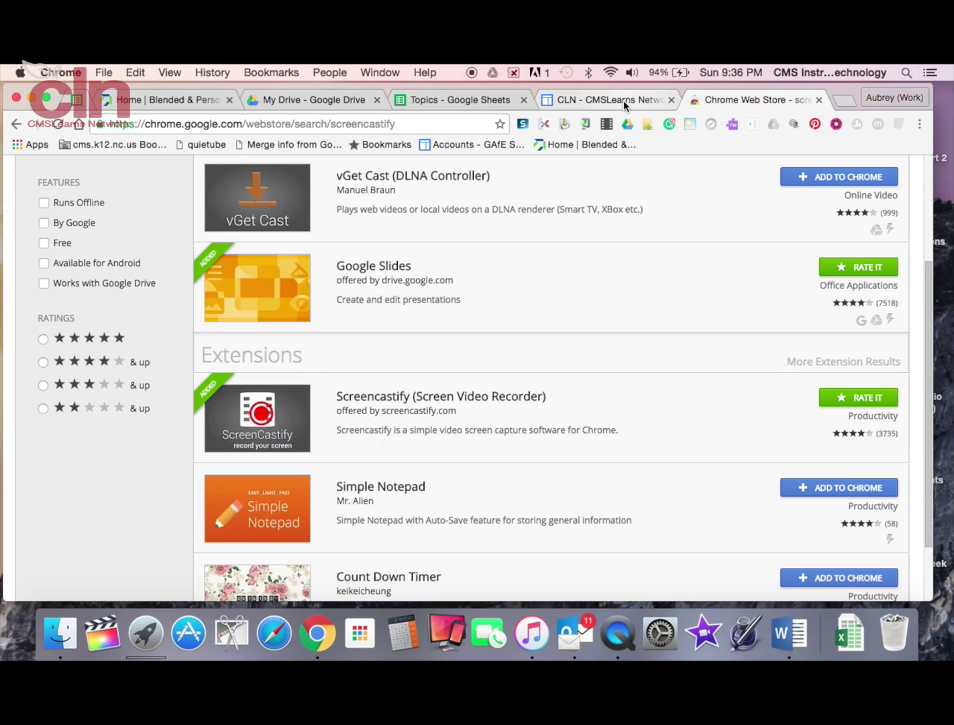
Step: Return to the CLN - CMSLearns Network tab
click(623, 100)
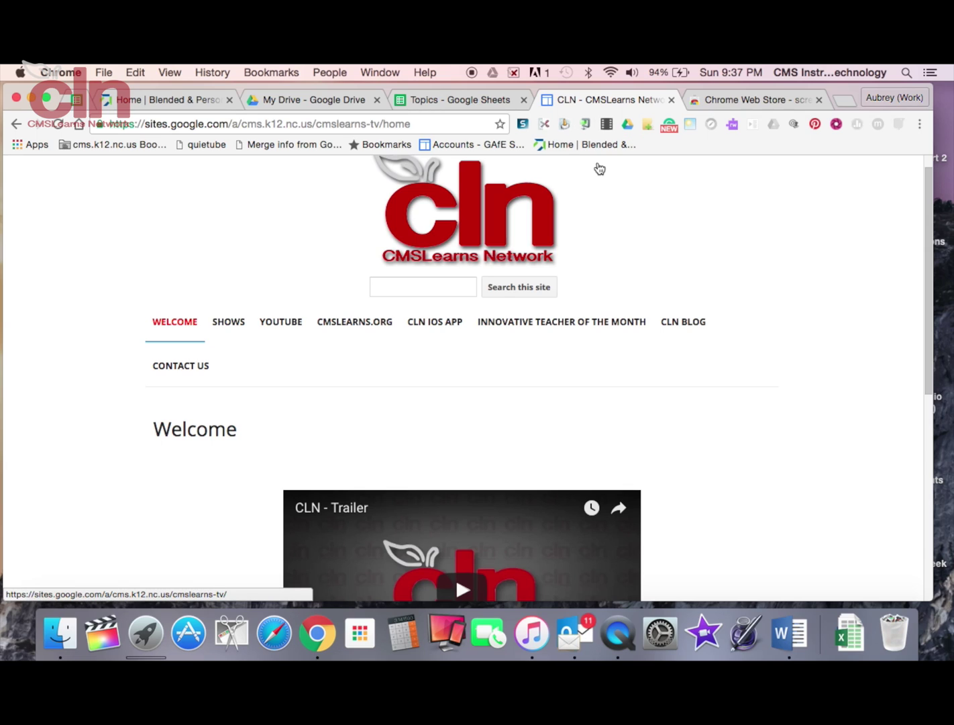
Step: Open the Screencastify toolbar popup on the Tab recording option
click(607, 125)
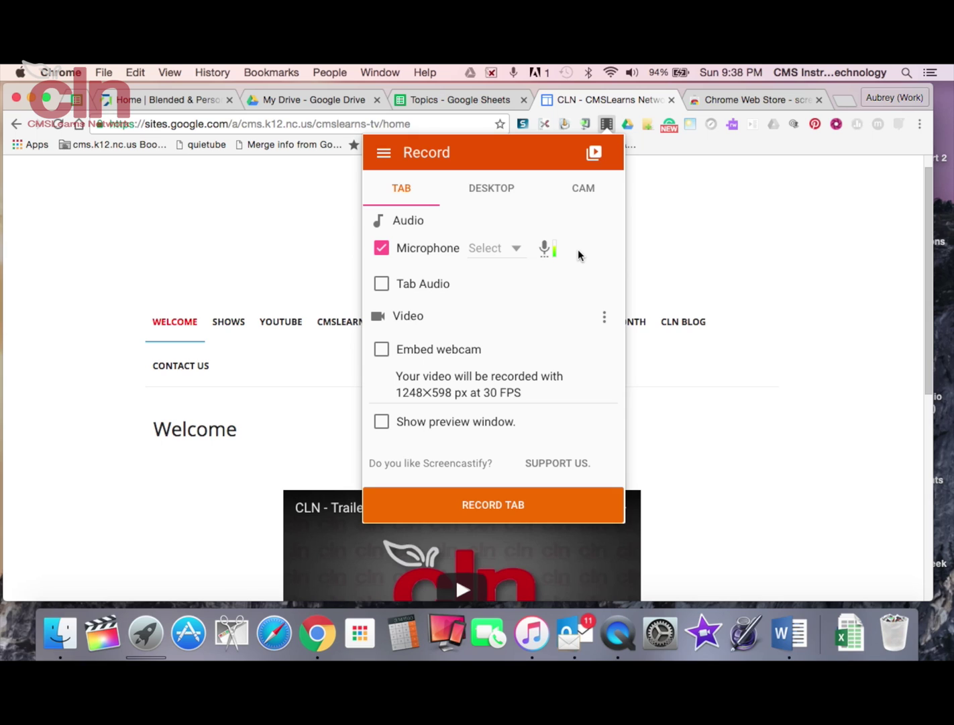
click(515, 253)
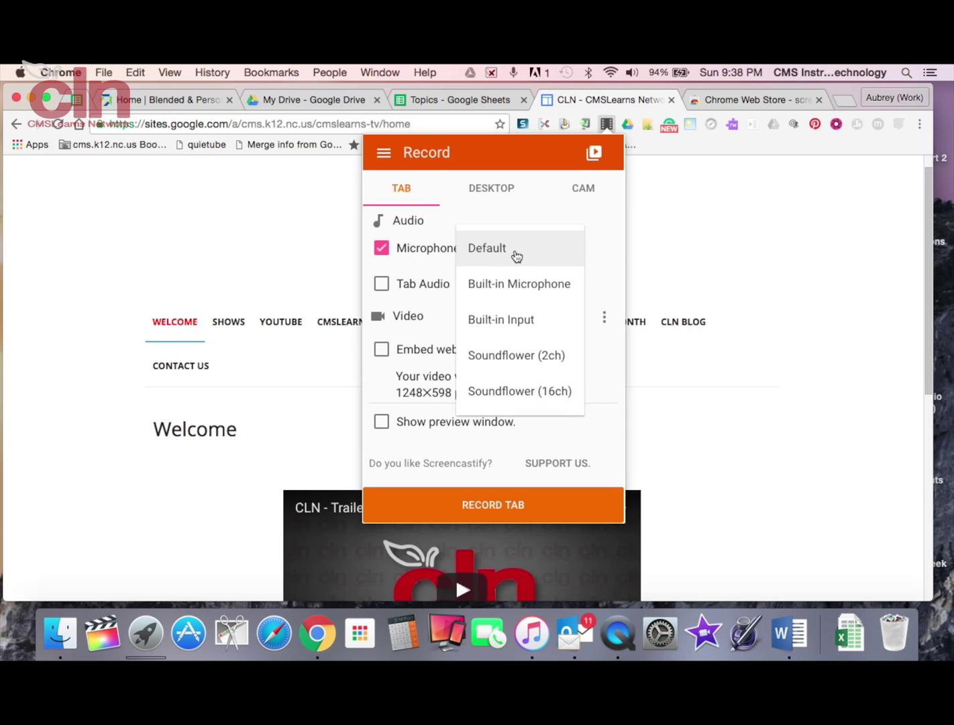
click(551, 220)
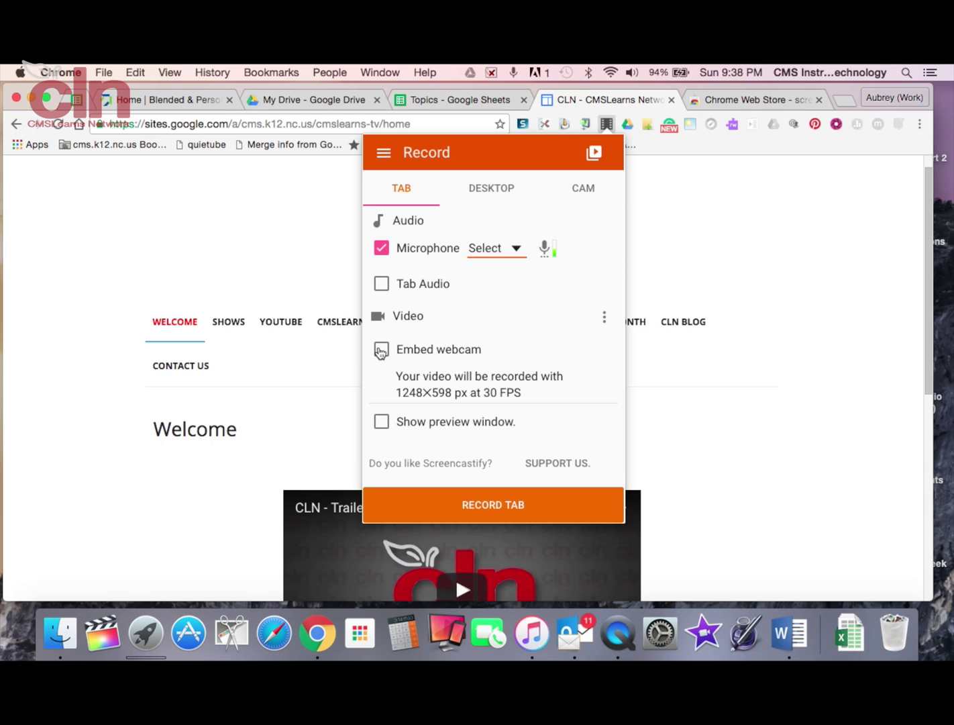
click(380, 351)
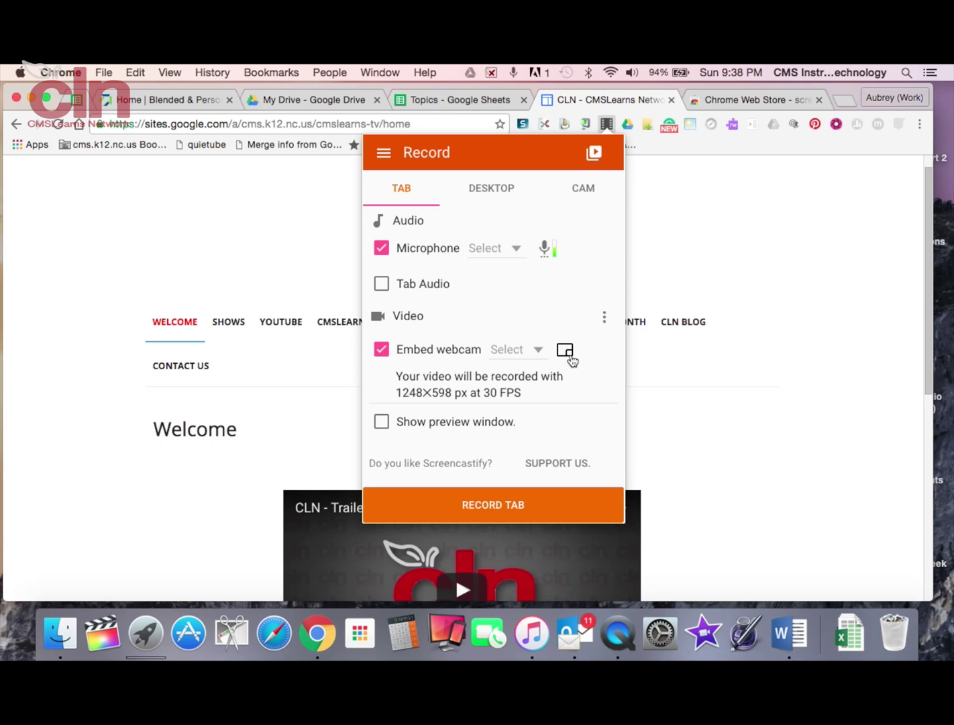
click(382, 351)
Step: Start the tab recording and scroll through the CLN welcome page while it records
click(440, 506)
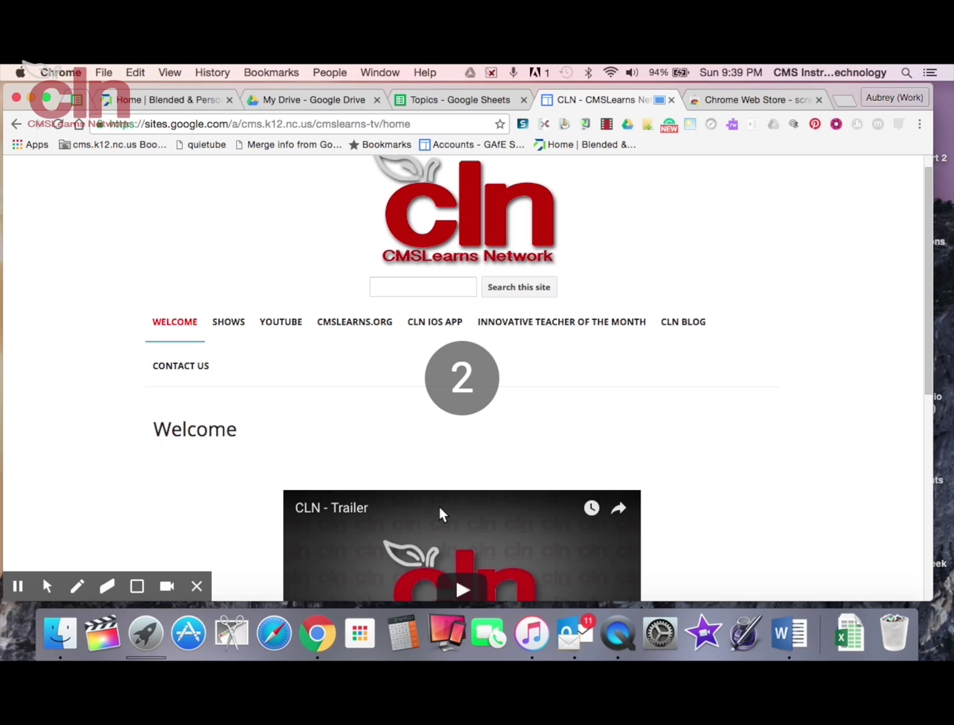
scroll(439, 514, down, 4)
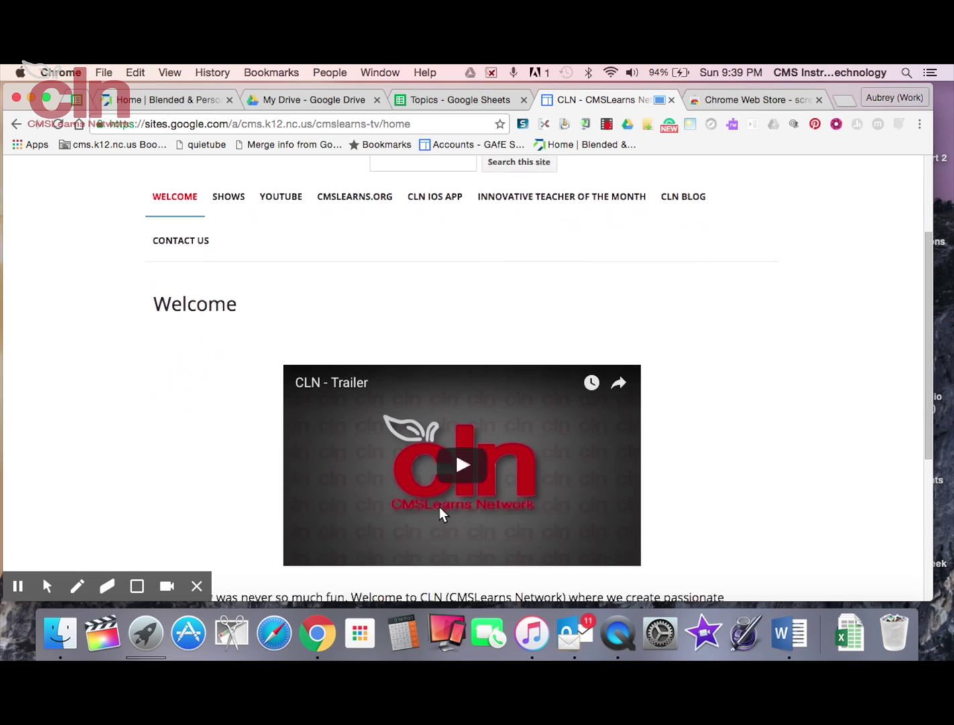
scroll(440, 513, down, 8)
scroll(441, 513, up, 5)
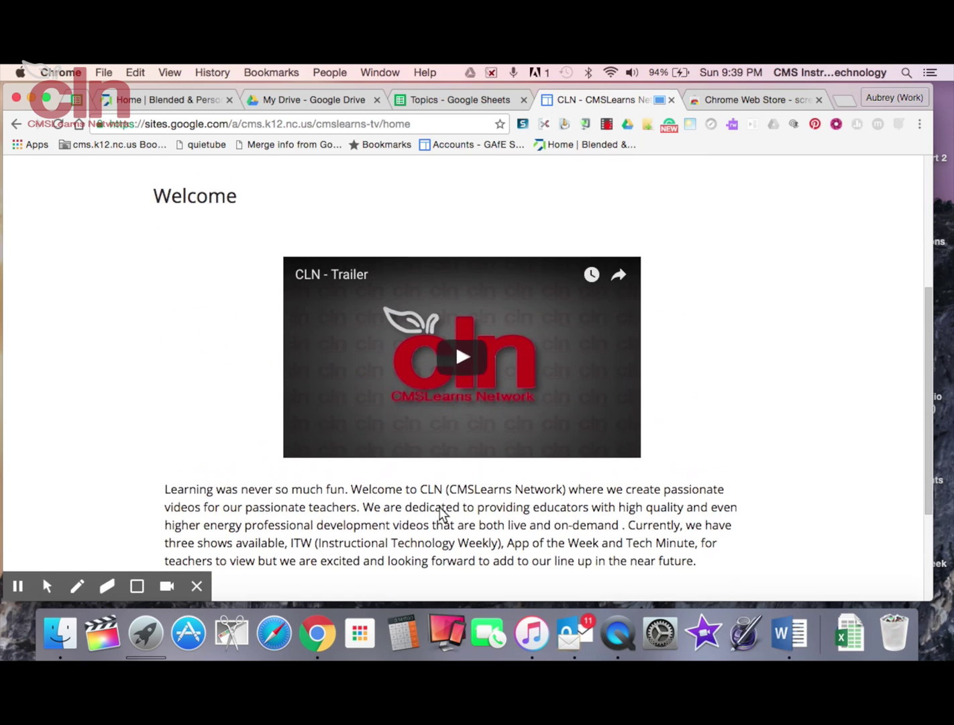
scroll(440, 514, up, 6)
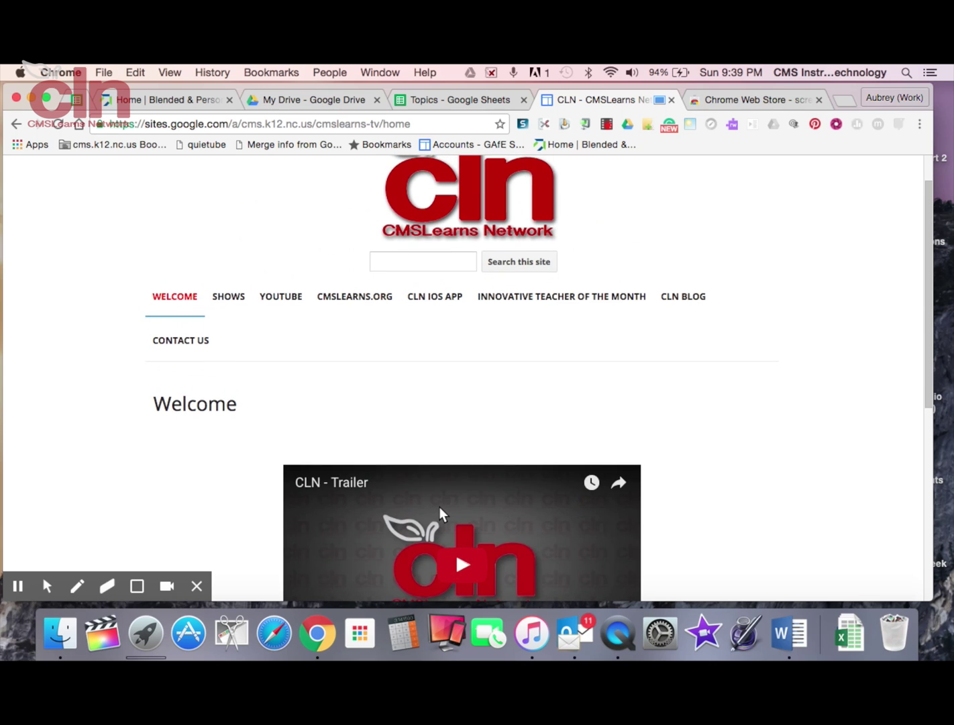
scroll(439, 513, down, 11)
scroll(443, 514, up, 2)
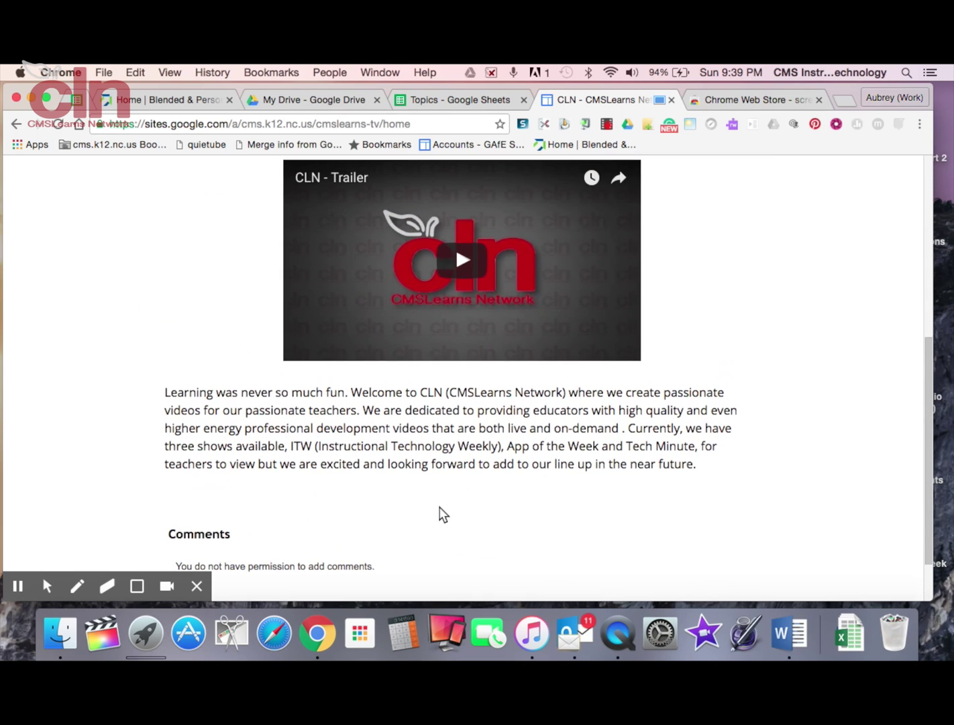
scroll(429, 409, up, 4)
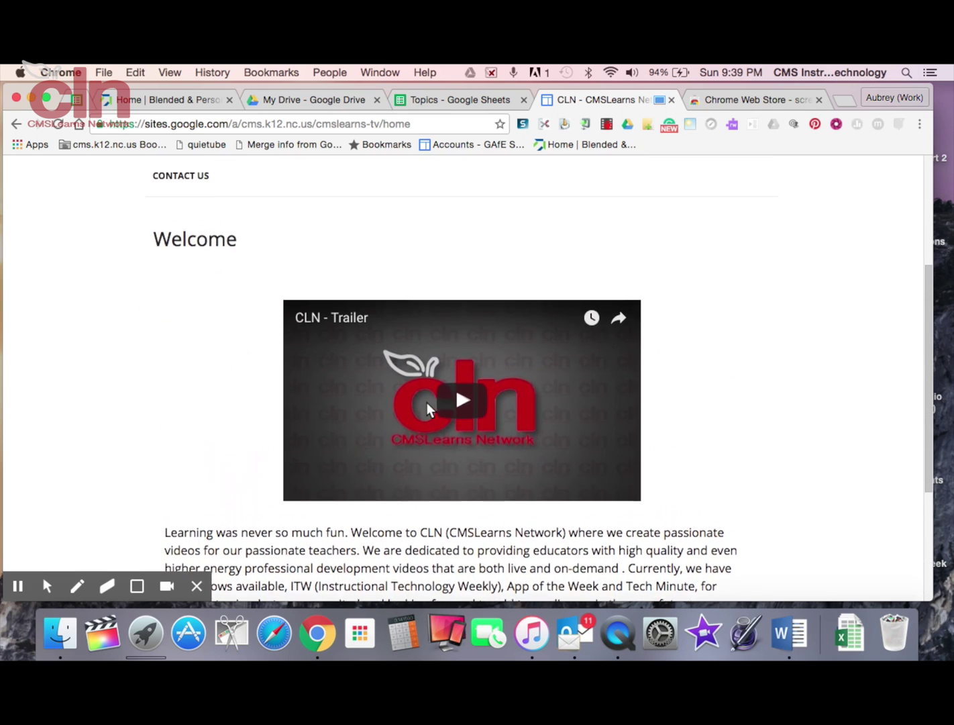
scroll(430, 409, up, 2)
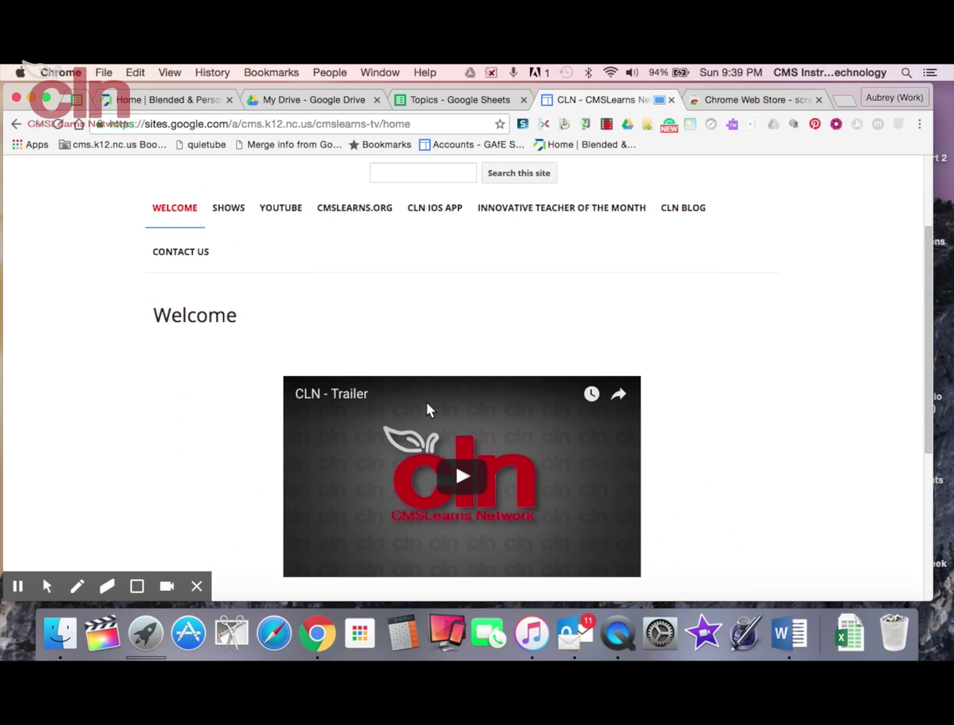
mouse_move(26, 562)
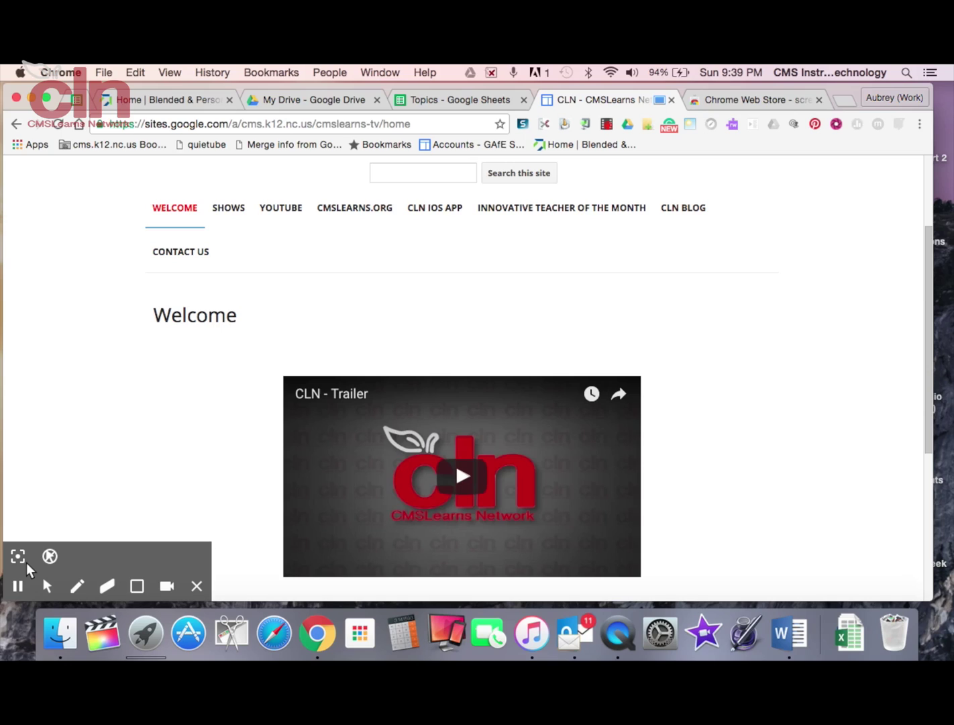
Step: Underline the Welcome heading in green with the freehand pen
click(78, 587)
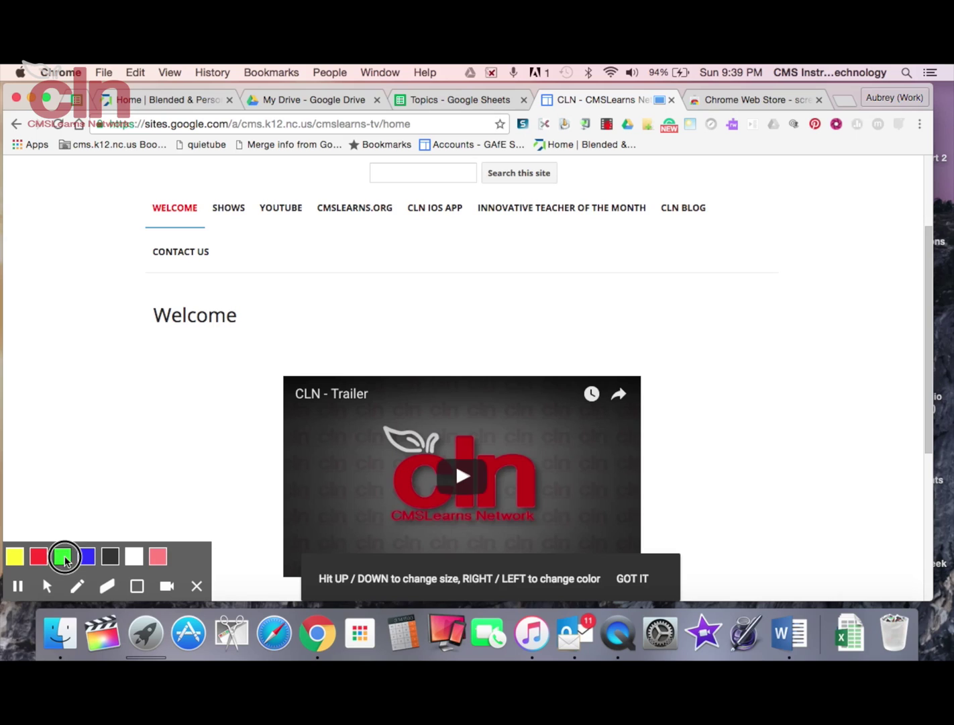
click(64, 558)
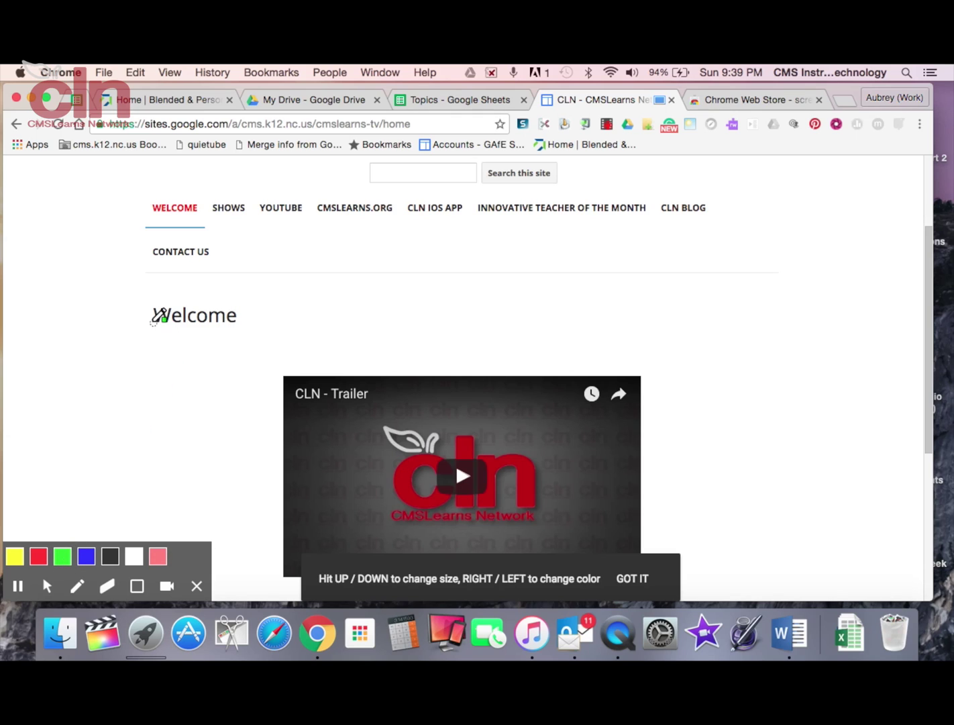
click(165, 325)
drag(165, 326, 242, 321)
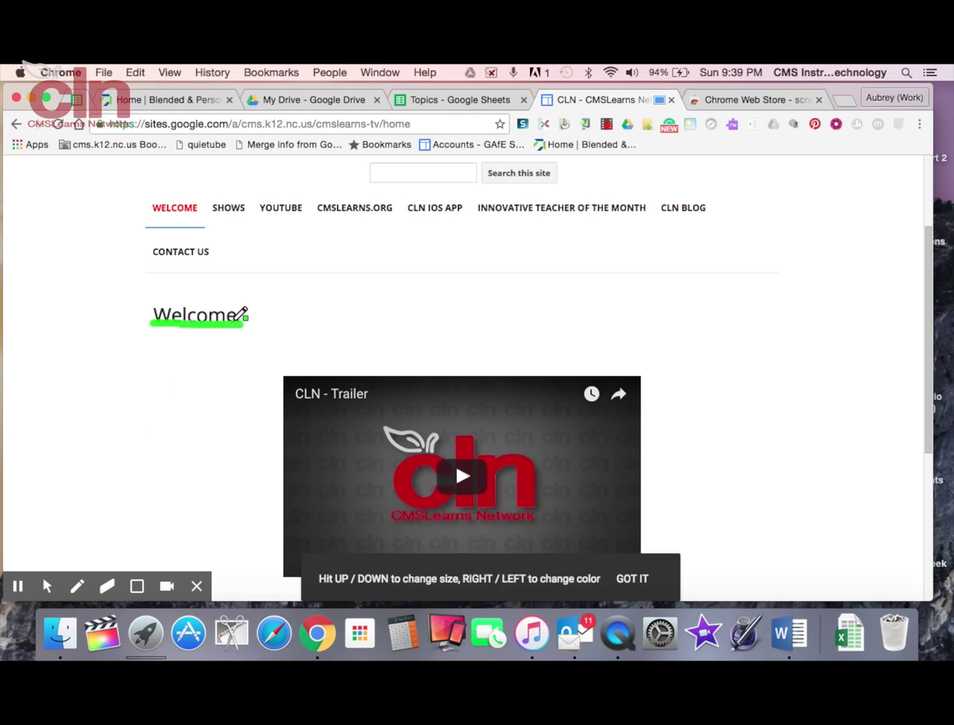
scroll(240, 313, down, 5)
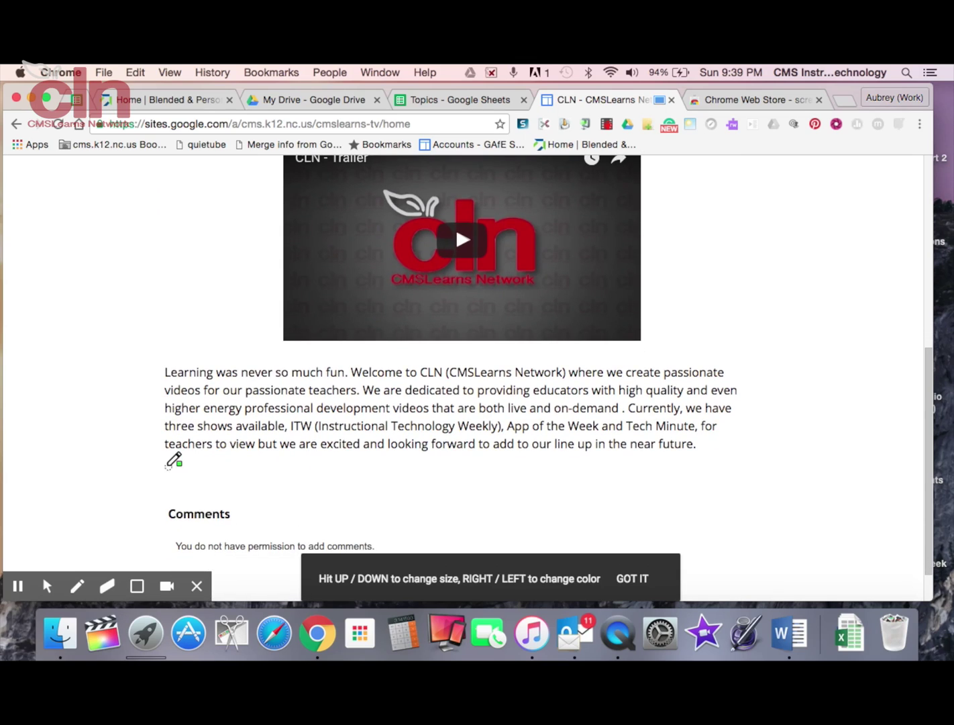
Step: Draw a blue loop around the introductory paragraph, then erase part of it
key(Right)
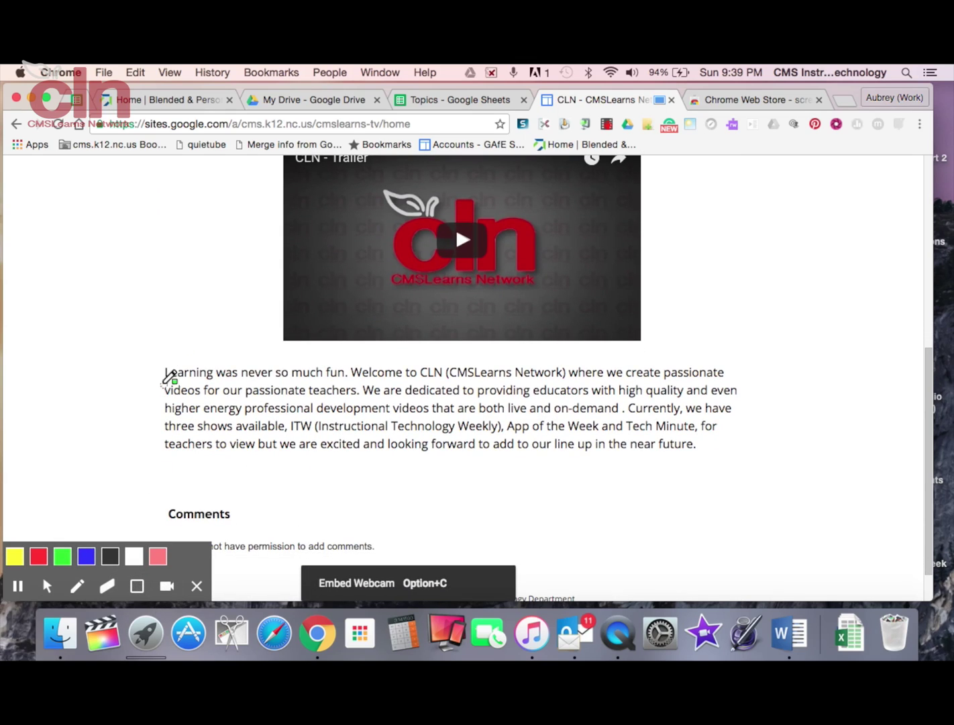
click(86, 557)
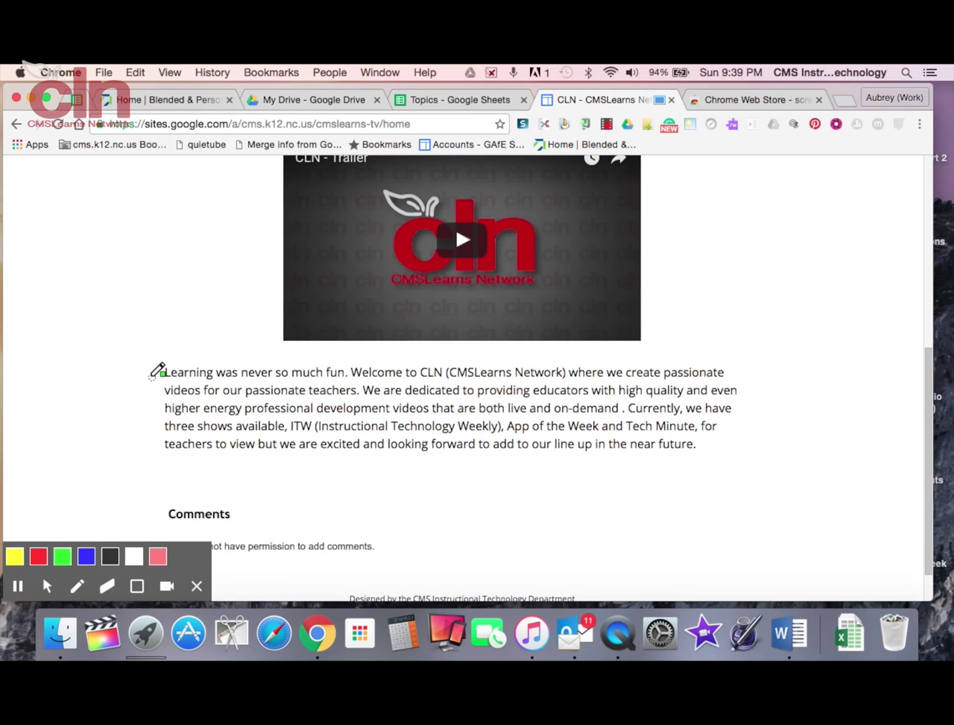
mouse_move(153, 376)
mouse_down()
mouse_move(832, 376)
mouse_move(756, 444)
mouse_move(603, 484)
mouse_move(145, 450)
mouse_move(138, 393)
mouse_move(154, 352)
mouse_up()
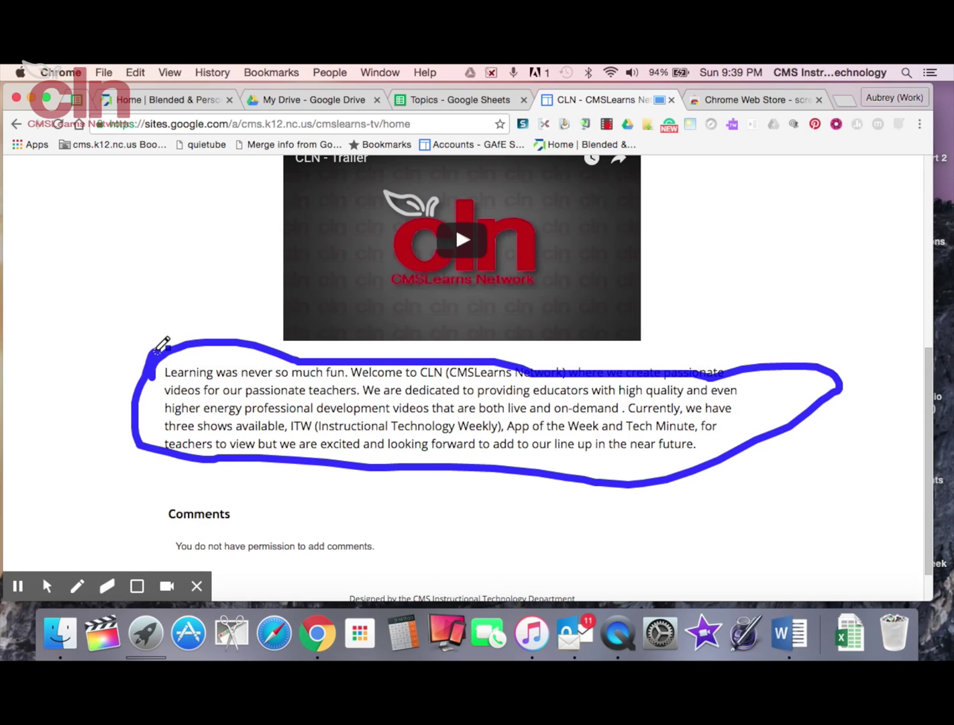
click(110, 586)
mouse_move(149, 463)
mouse_down()
mouse_move(151, 378)
mouse_move(181, 345)
mouse_move(318, 363)
mouse_move(237, 346)
mouse_move(158, 351)
mouse_move(130, 405)
mouse_move(135, 456)
mouse_up()
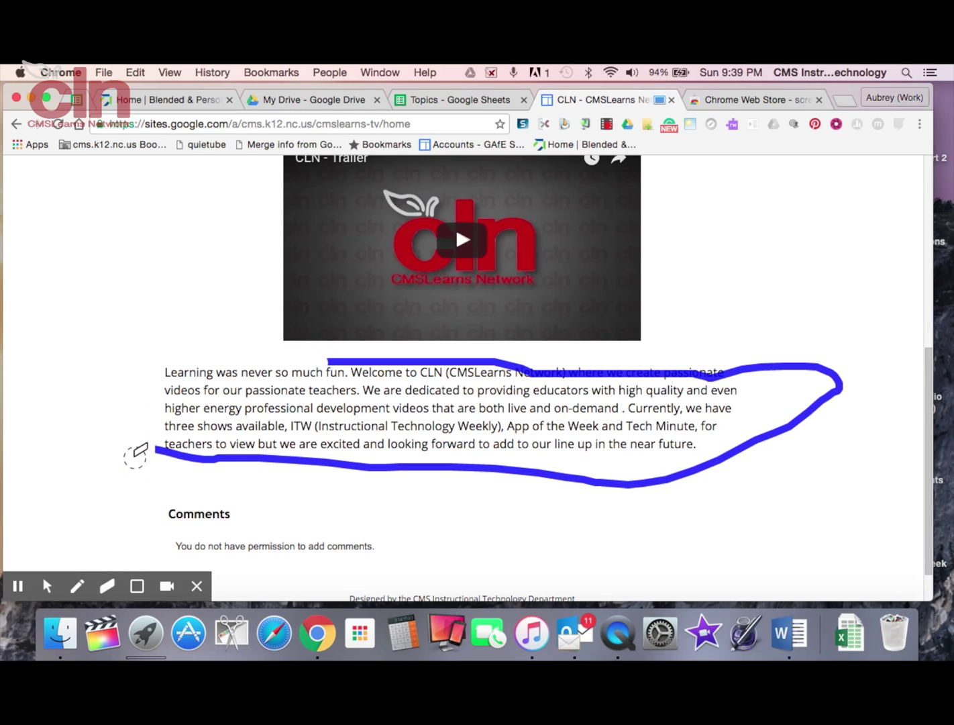
Step: Clear all annotations and switch back to the Mouse Pointer tool
click(136, 587)
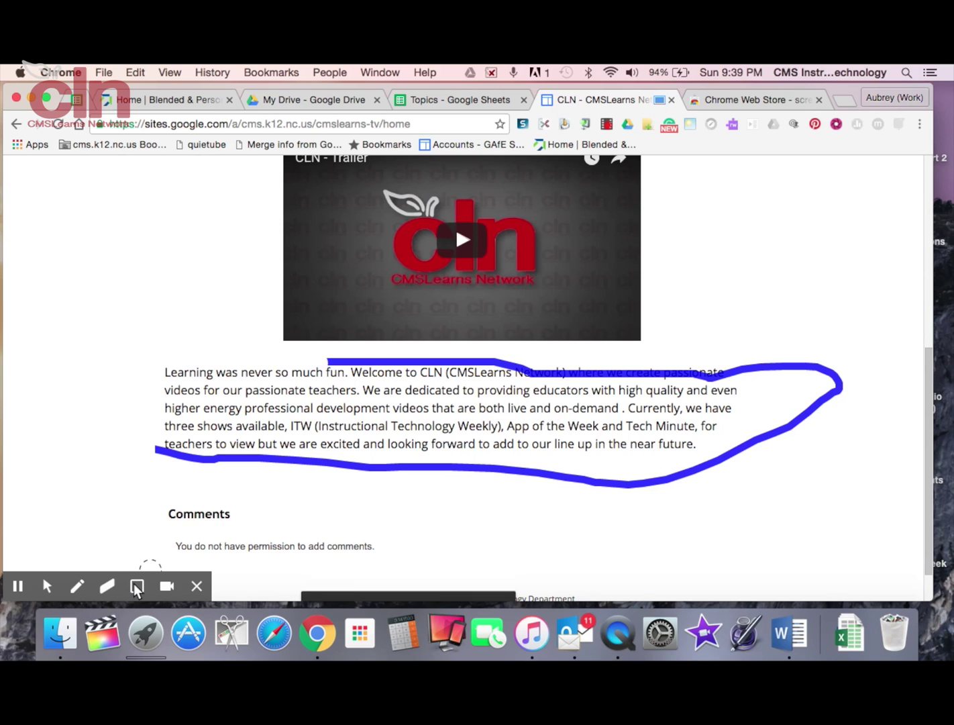
scroll(272, 447, up, 4)
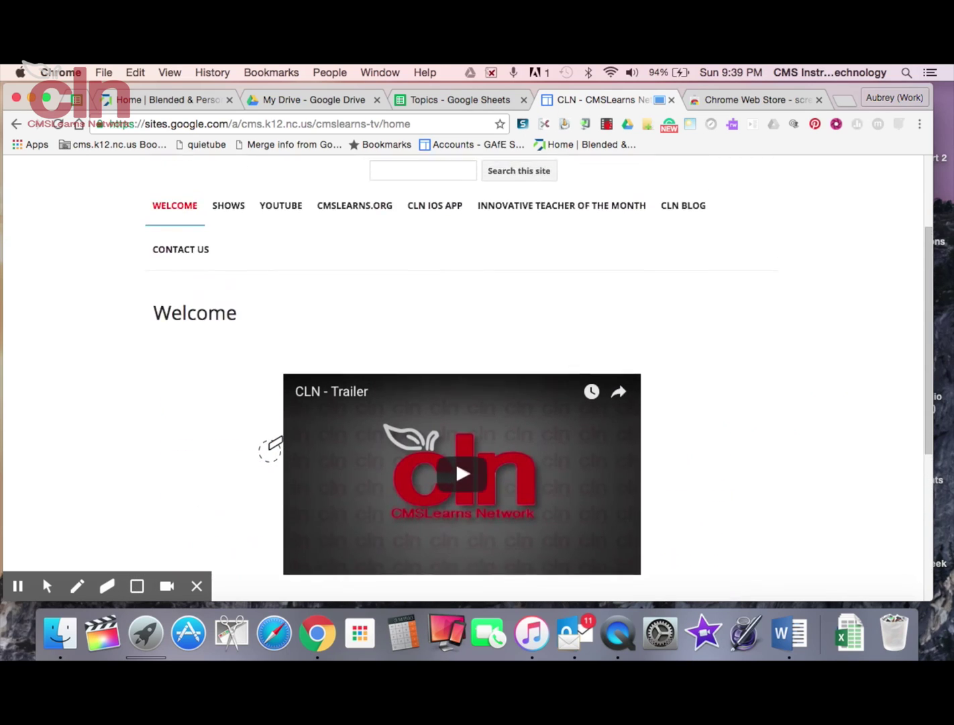
scroll(271, 447, down, 2)
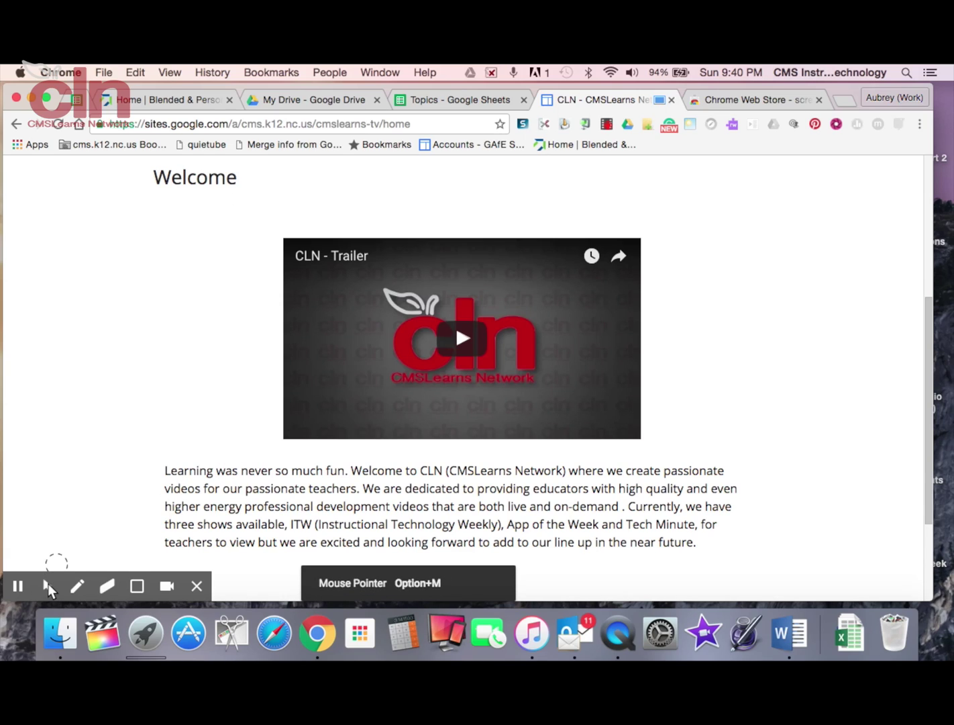
click(48, 586)
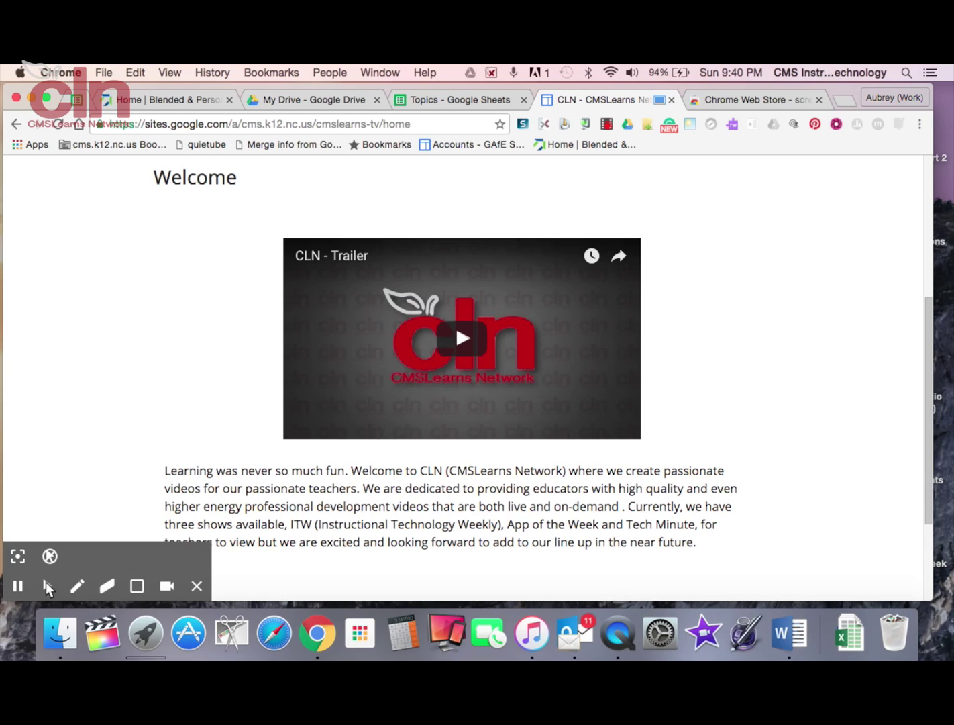
scroll(195, 406, up, 1)
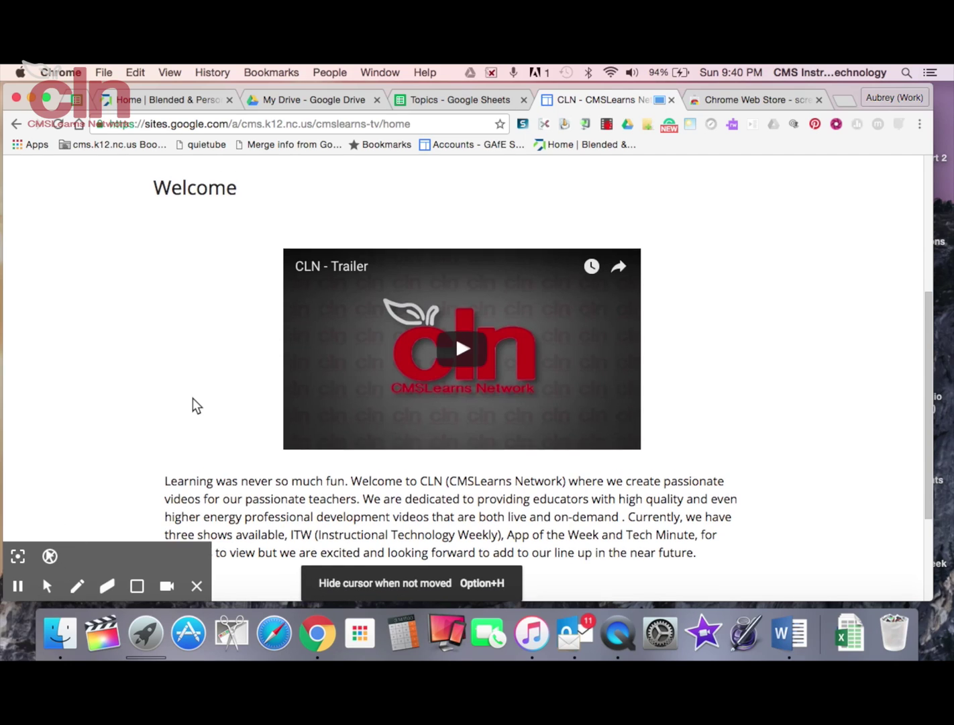
scroll(193, 399, up, 3)
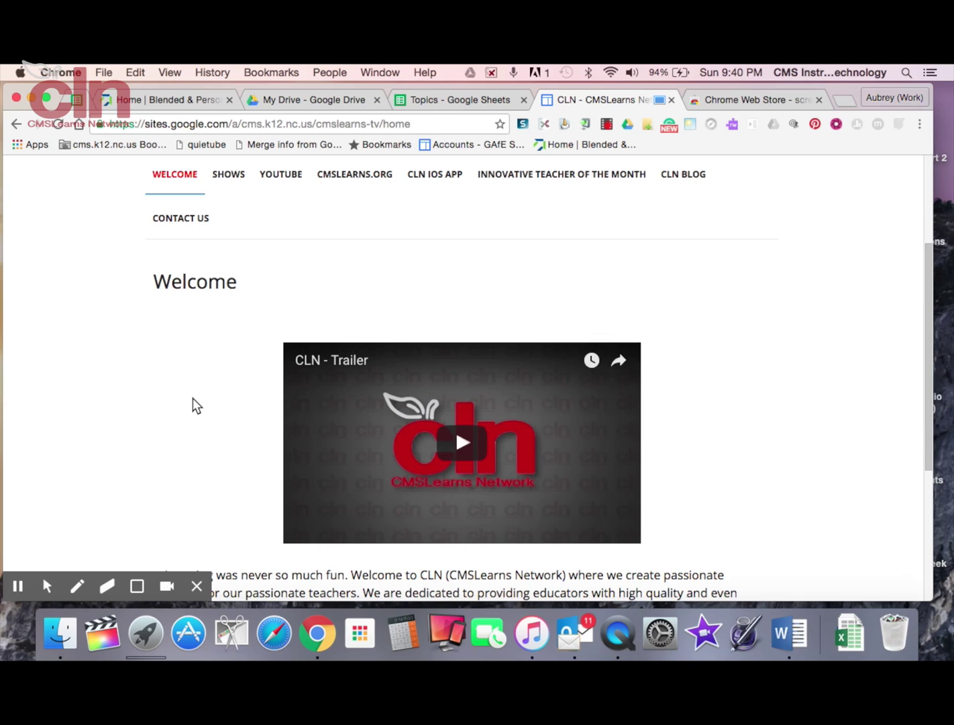
Step: Navigate to the SHOWS page and scroll to the Awesome Table of 172 episodes
scroll(269, 322, up, 5)
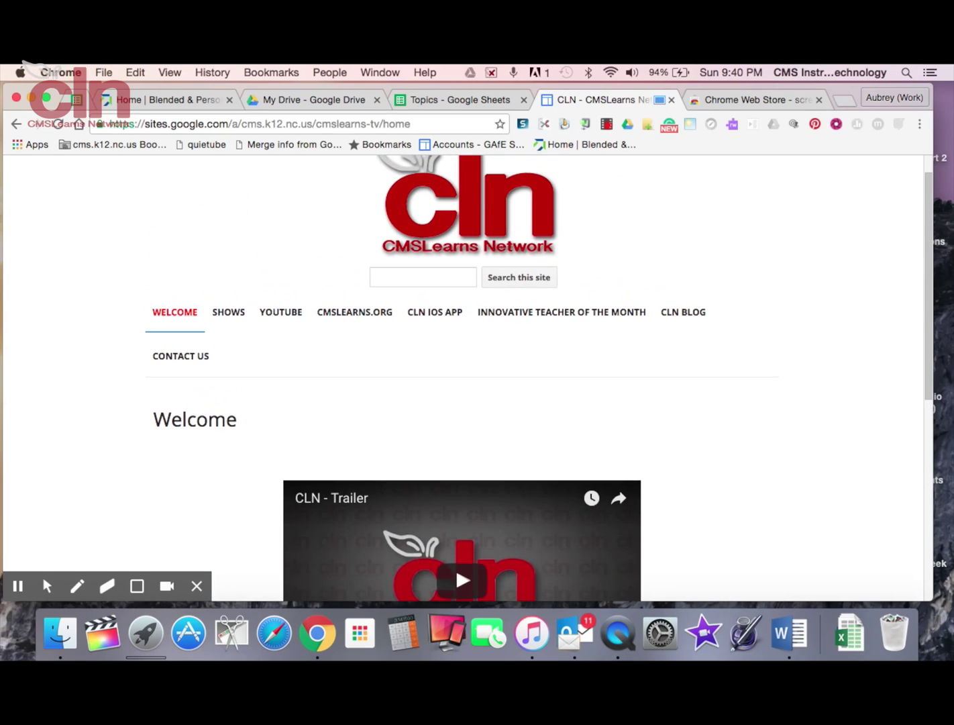
click(227, 311)
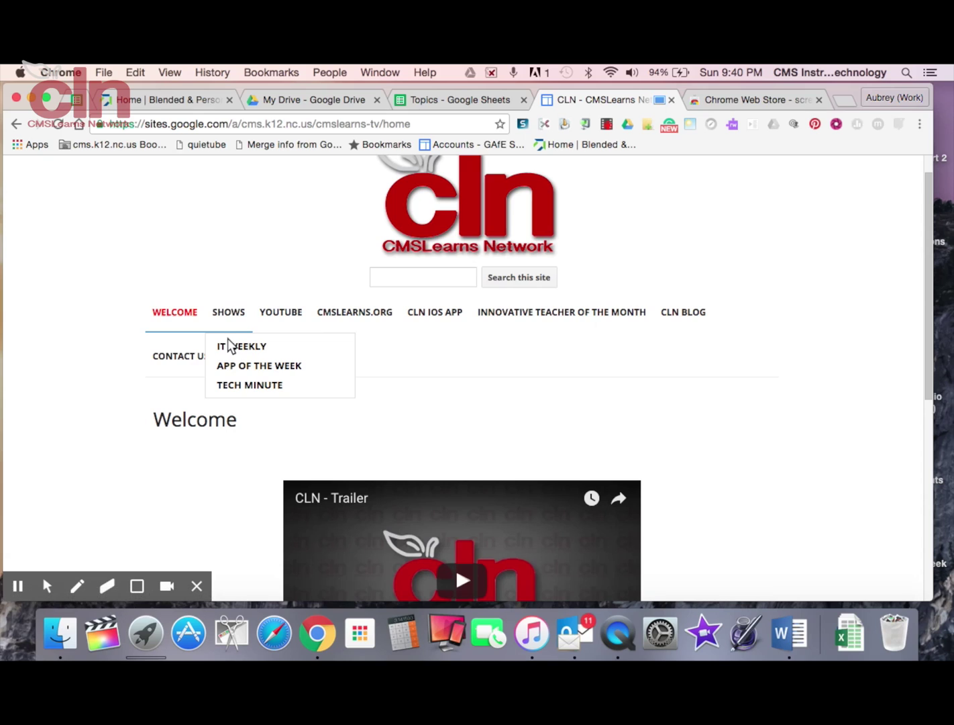
click(224, 314)
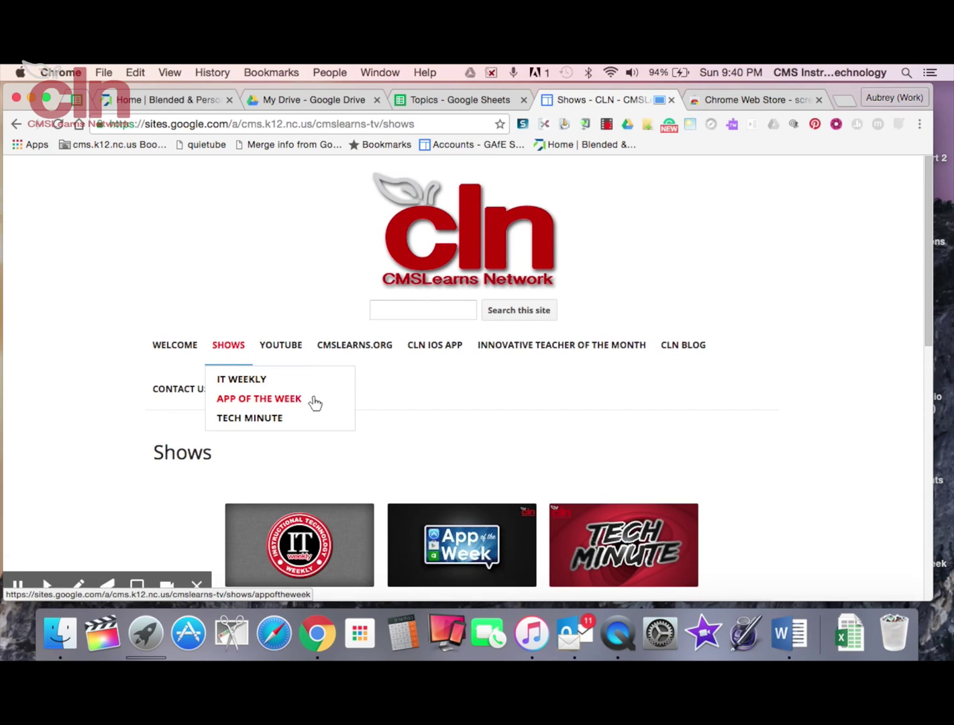
scroll(437, 454, down, 5)
scroll(437, 457, down, 7)
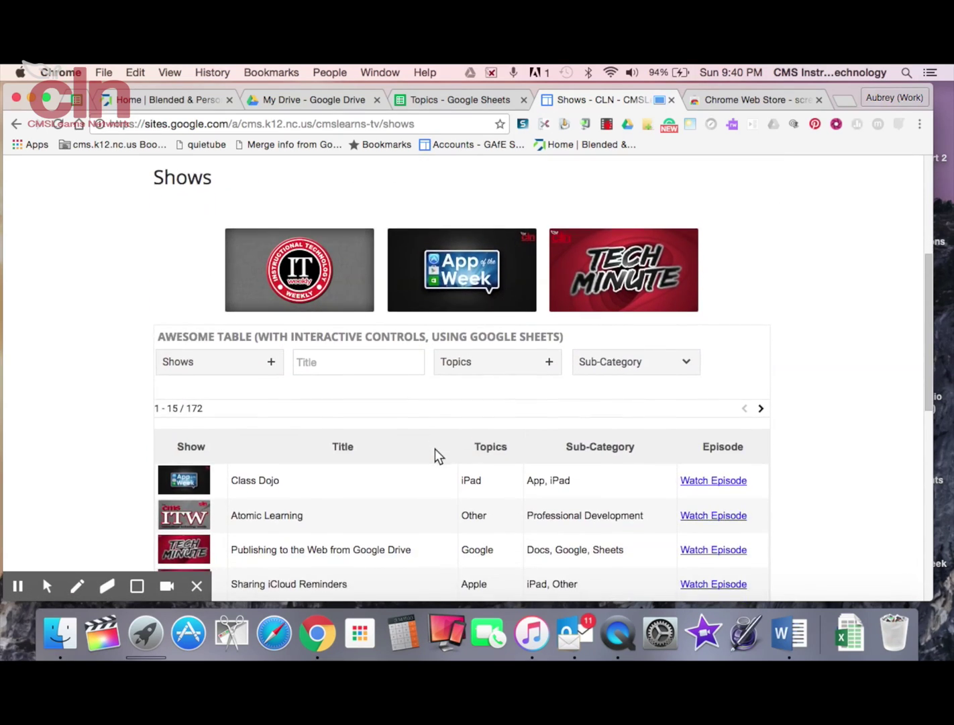
scroll(437, 457, up, 5)
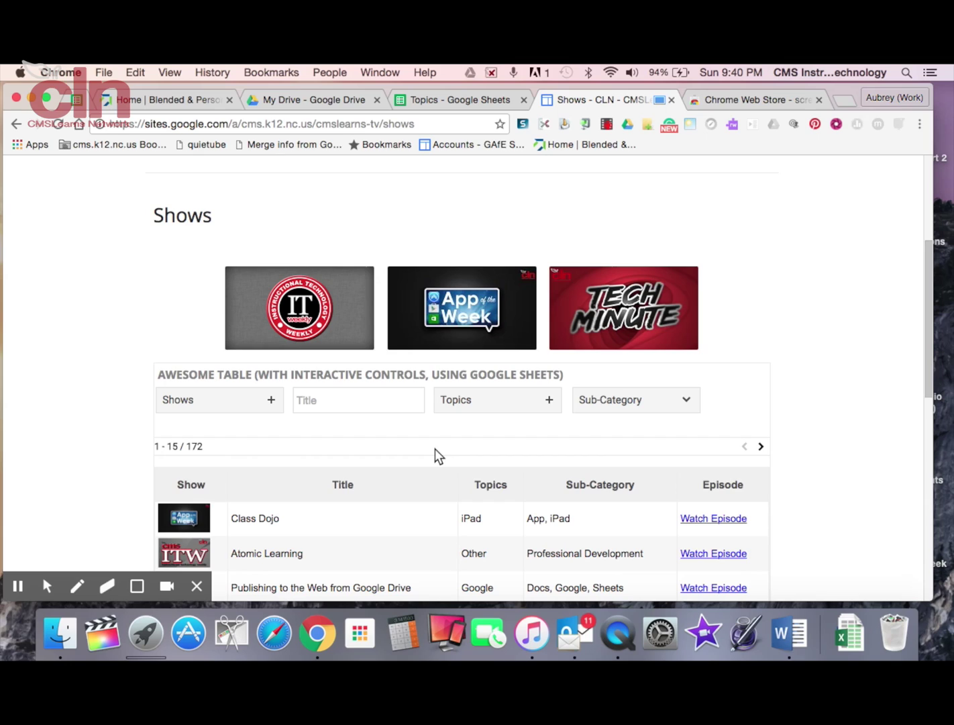
Step: End the recording, saving the 01:30 screencast to Google Drive, and pause playback
click(608, 127)
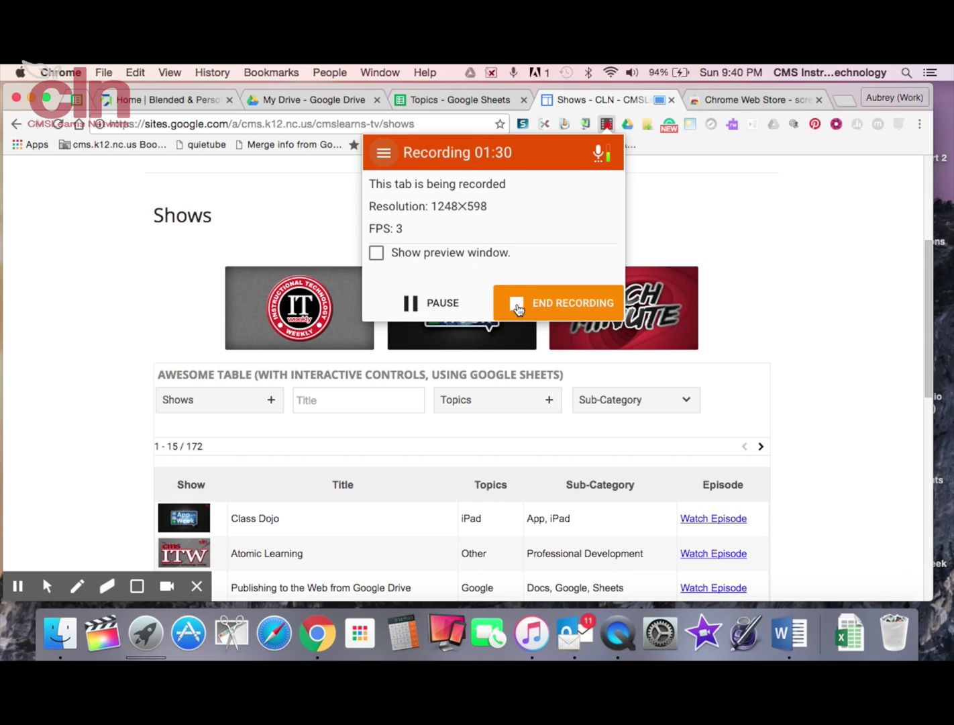
click(517, 305)
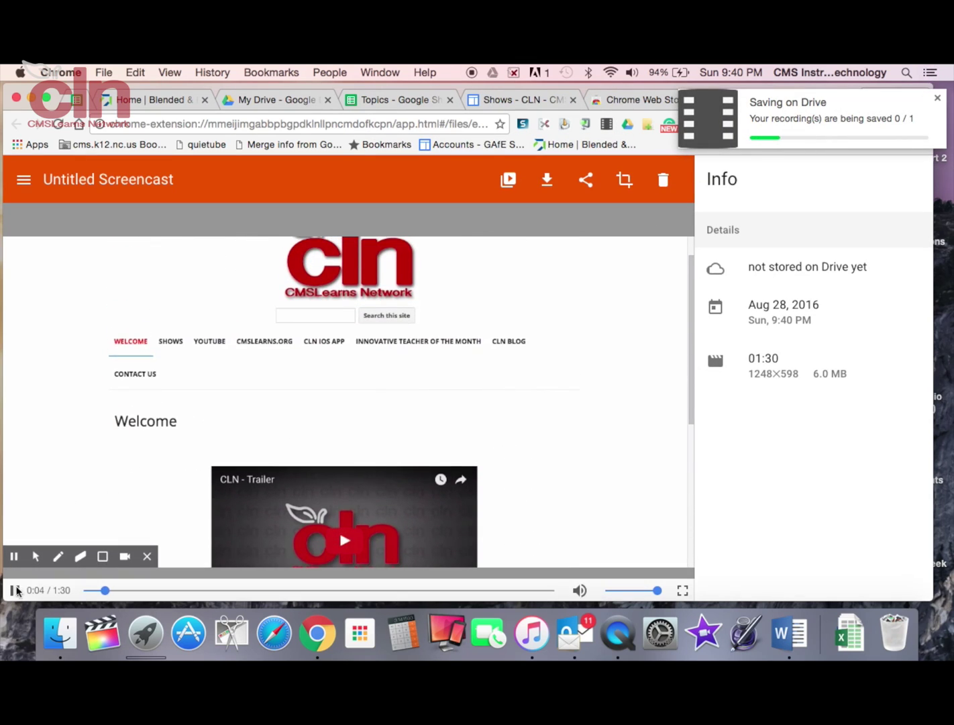
click(162, 570)
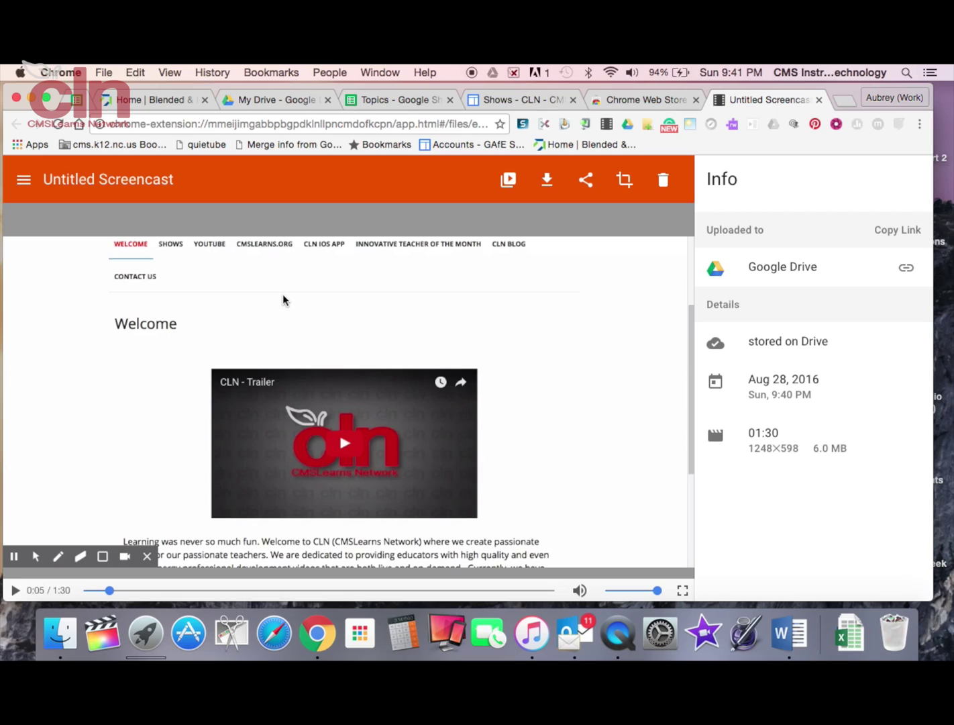
Step: Rename the Untitled Screencast to 'App of the Week'
click(137, 180)
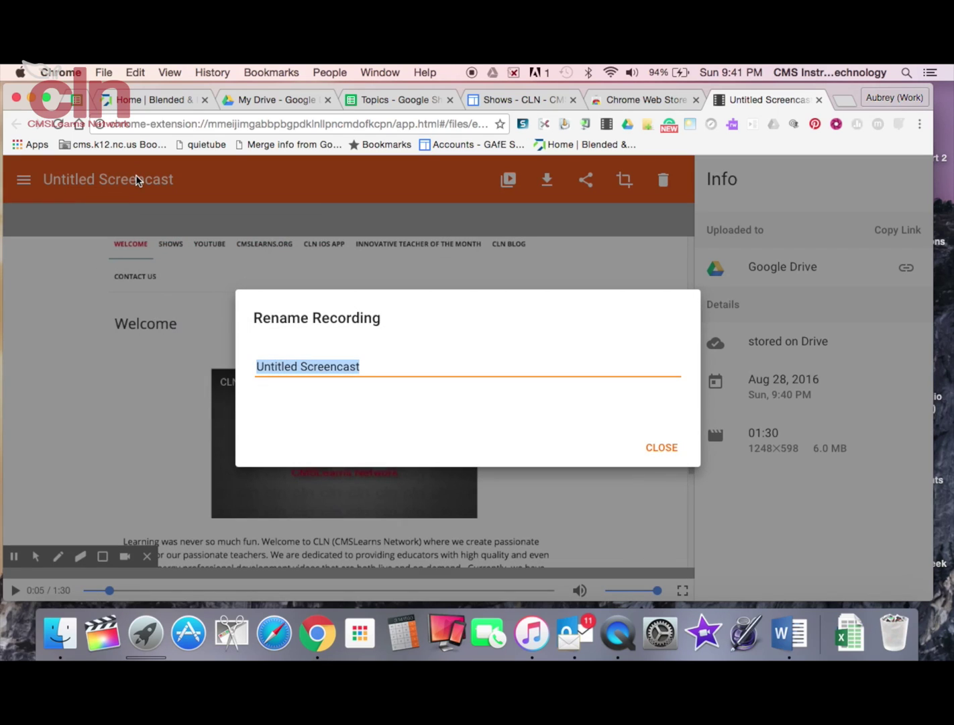
text(App f)
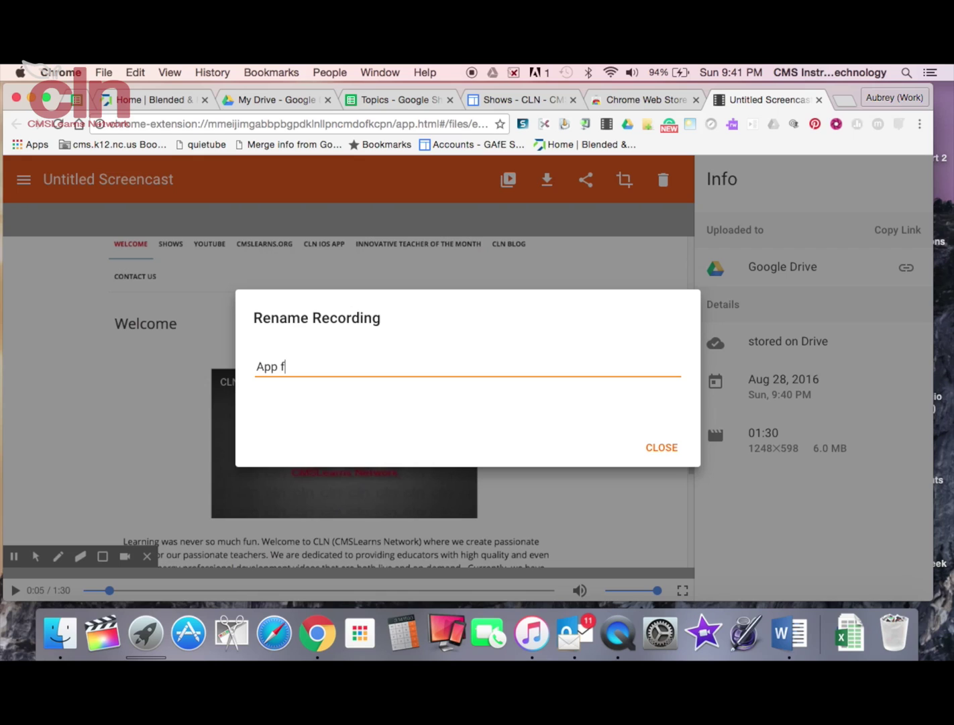
key(BackSpace)
text(of the Wekek)
click(662, 448)
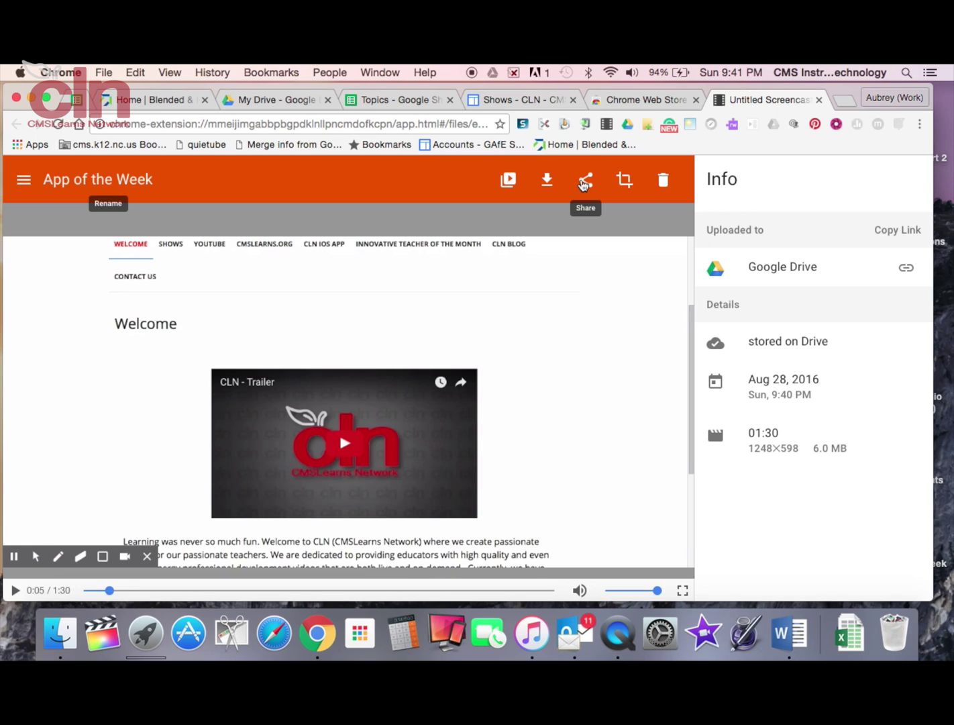
Step: Generate and select a Google Drive link for 'App of the Week', viewable by anyone
click(584, 183)
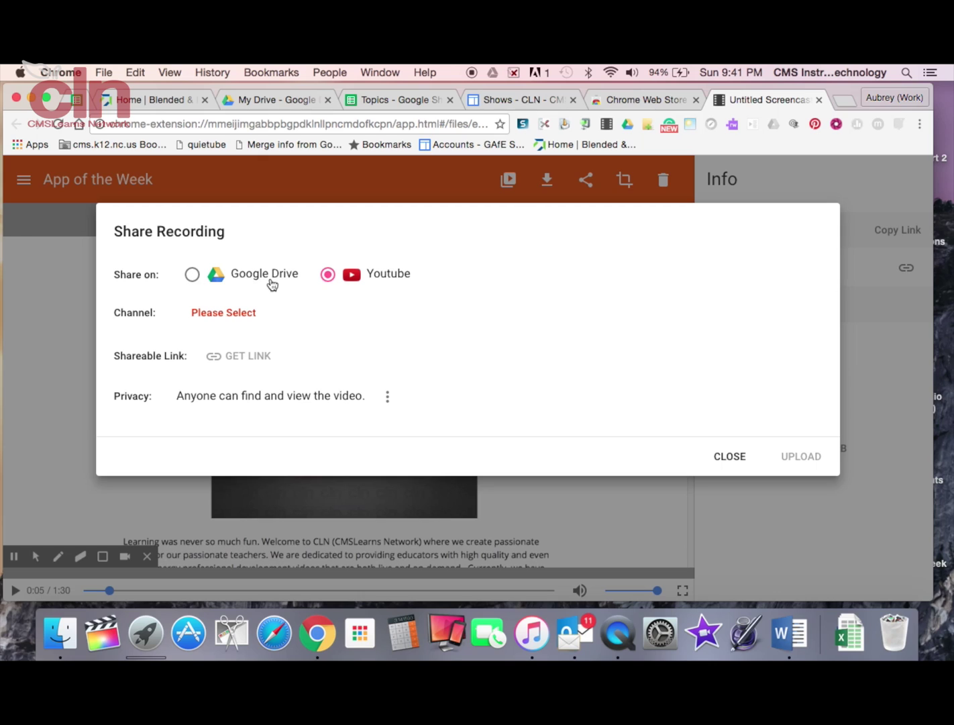
click(193, 274)
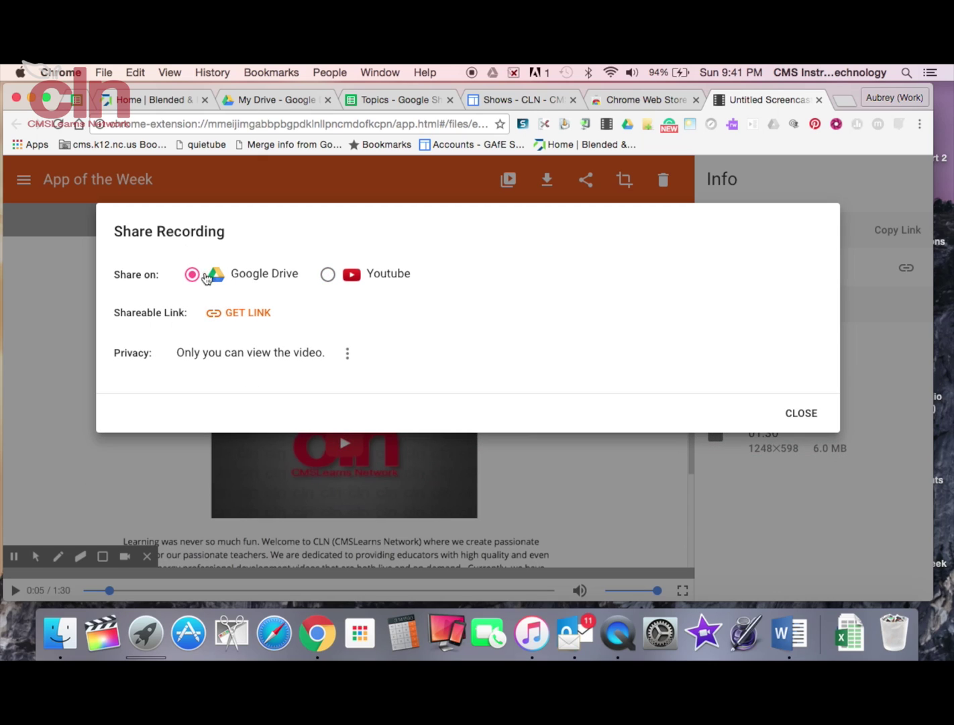
click(221, 313)
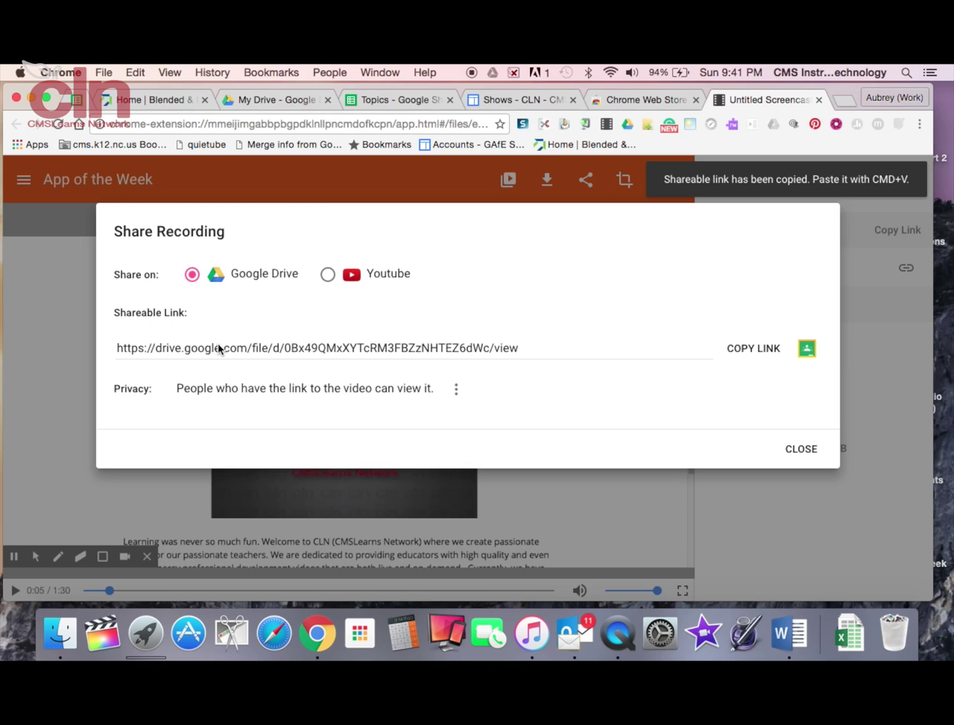
click(218, 352)
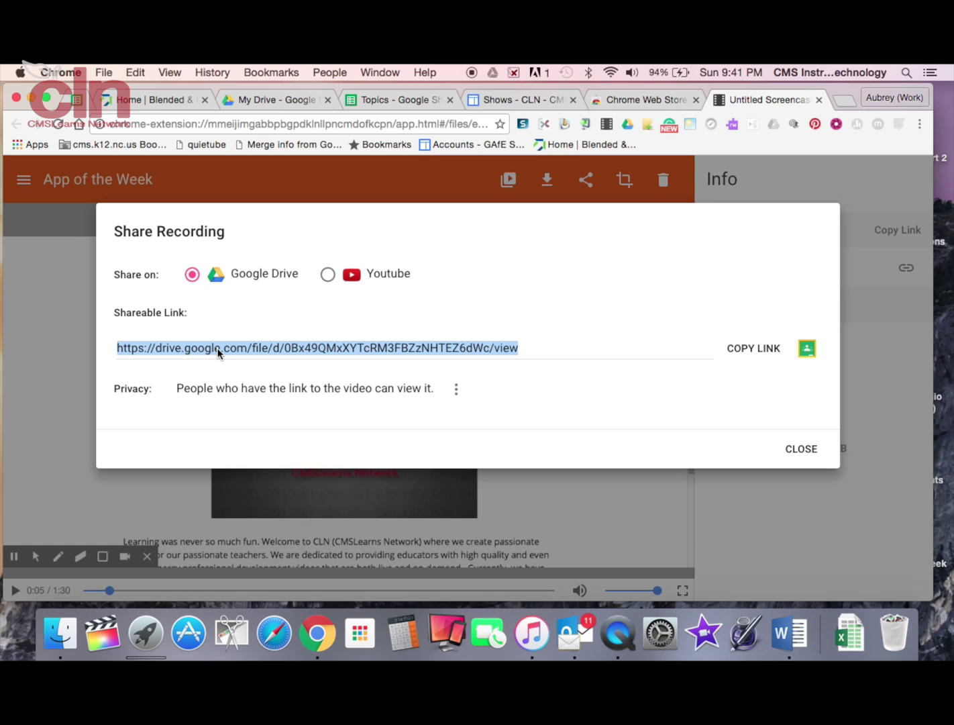
Step: Close the Share Recording dialog and open Your Recordings to view all five recordings
click(791, 449)
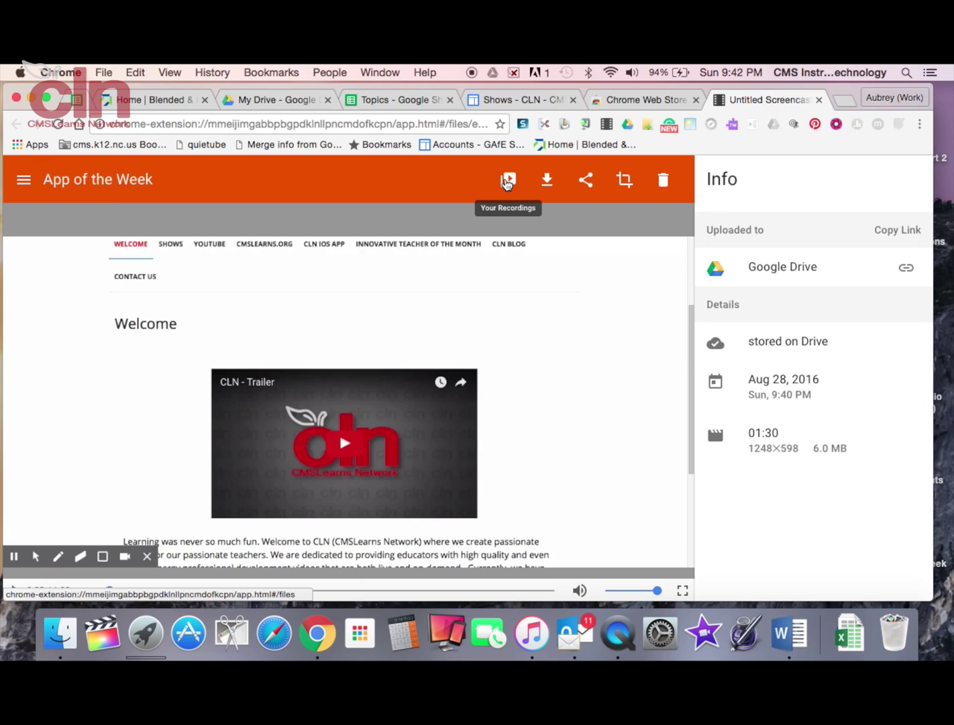
click(508, 180)
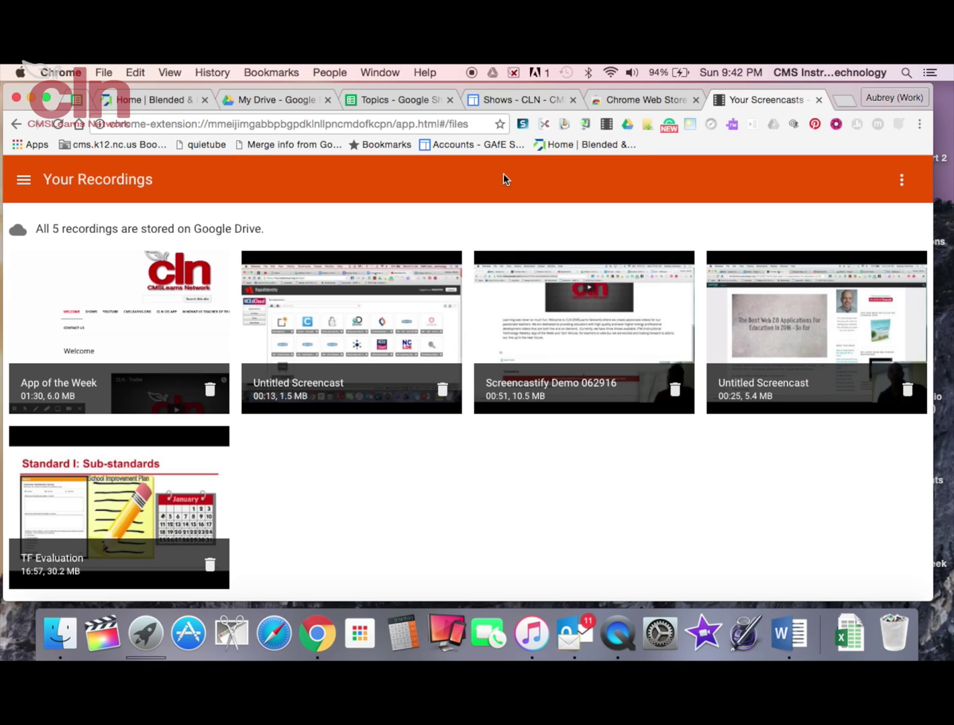
Step: In My Drive, open the Screencastify folder and select the 6 MB App of the Week.webm recording
click(258, 106)
scroll(257, 435, down, 10)
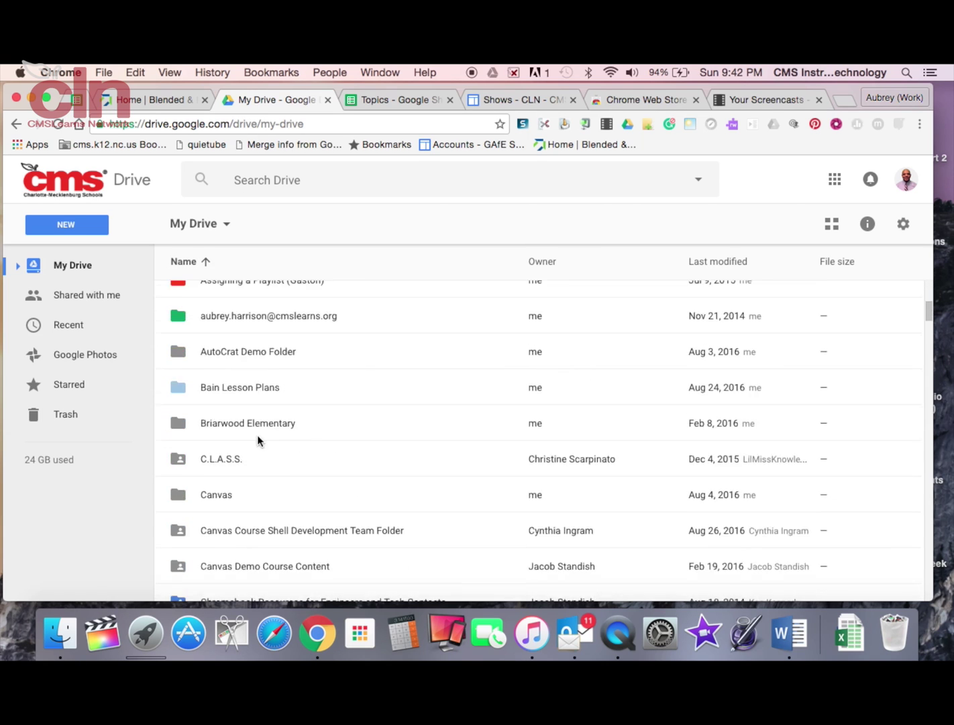
scroll(259, 440, down, 15)
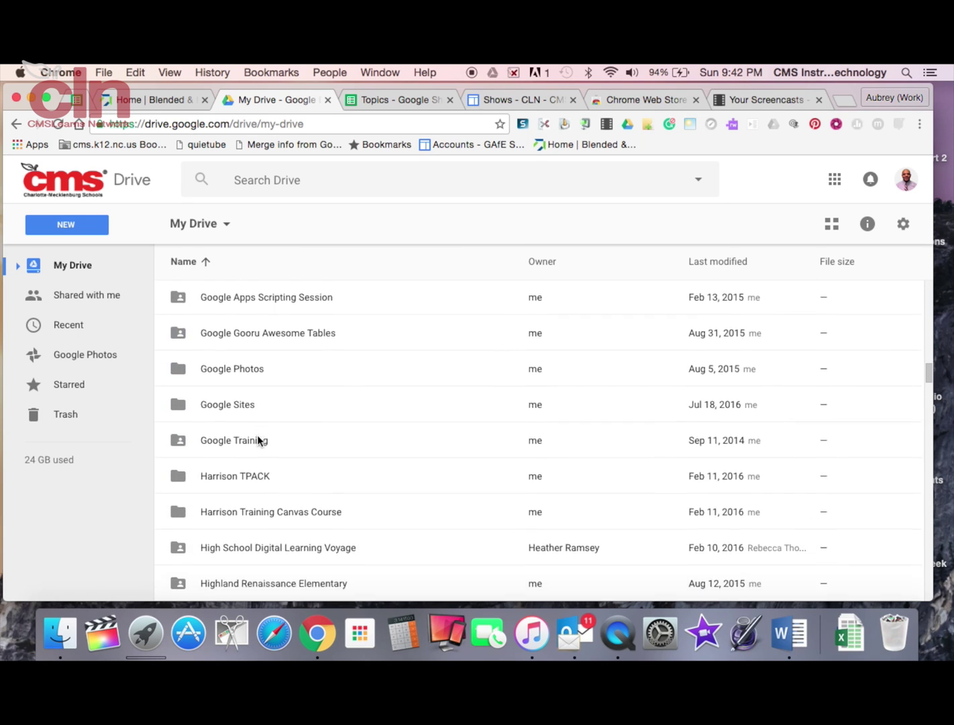
scroll(258, 440, down, 15)
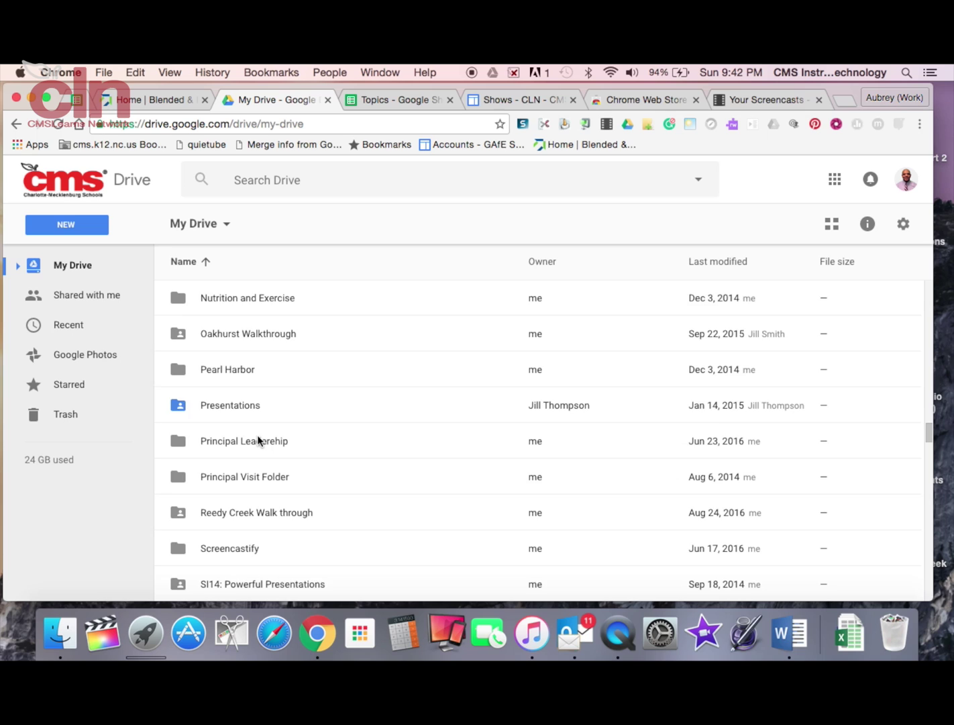
scroll(258, 441, down, 4)
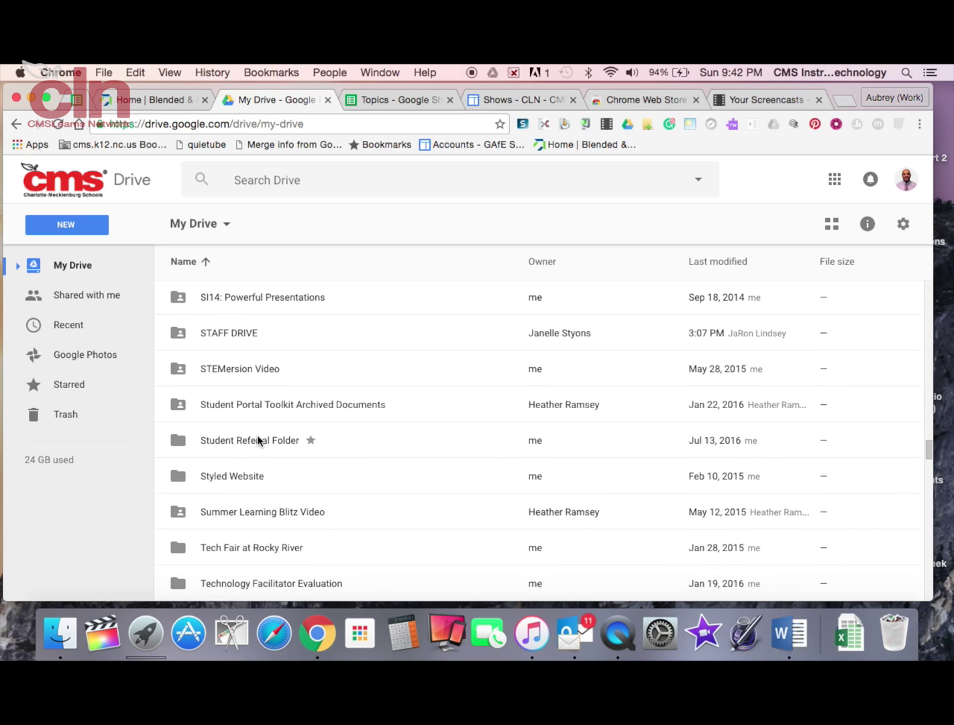
scroll(238, 493, up, 4)
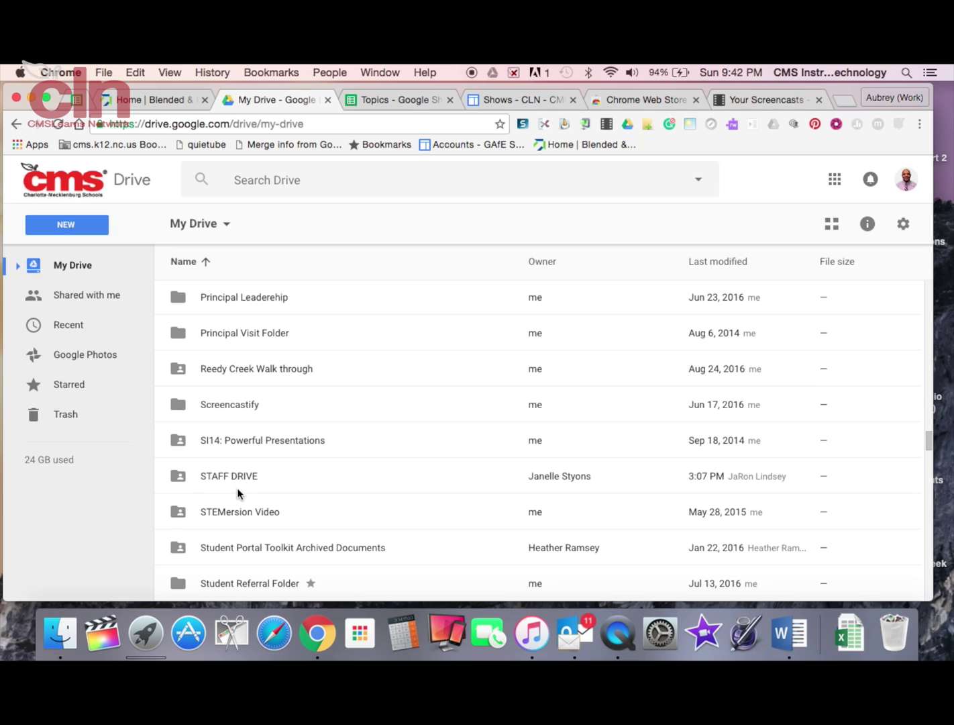
scroll(238, 493, down, 2)
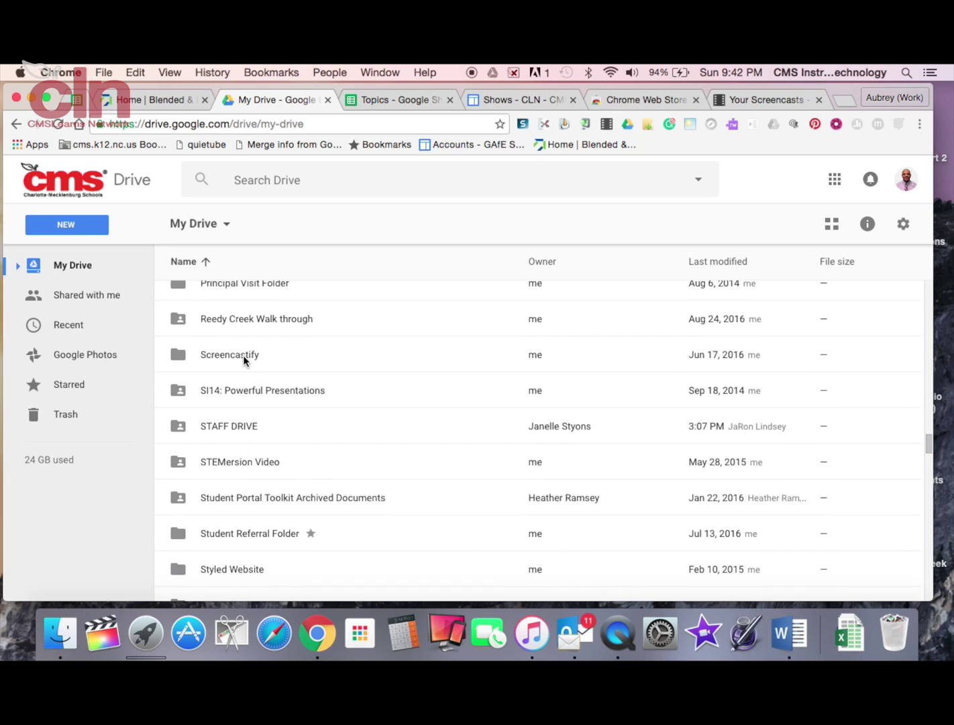
click(242, 356)
double_click(242, 355)
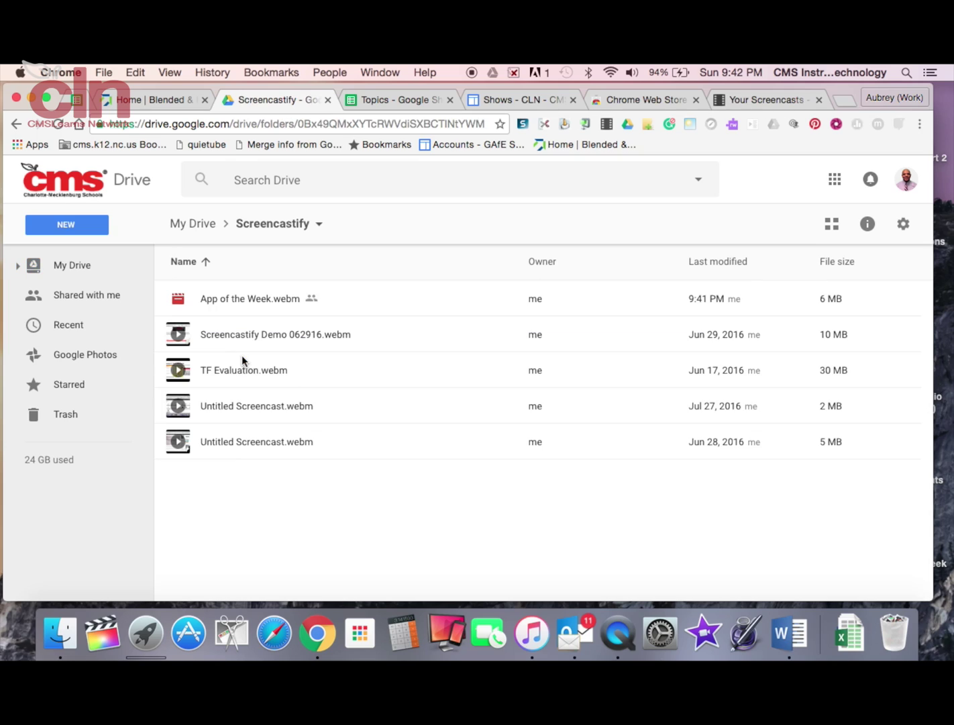
click(231, 307)
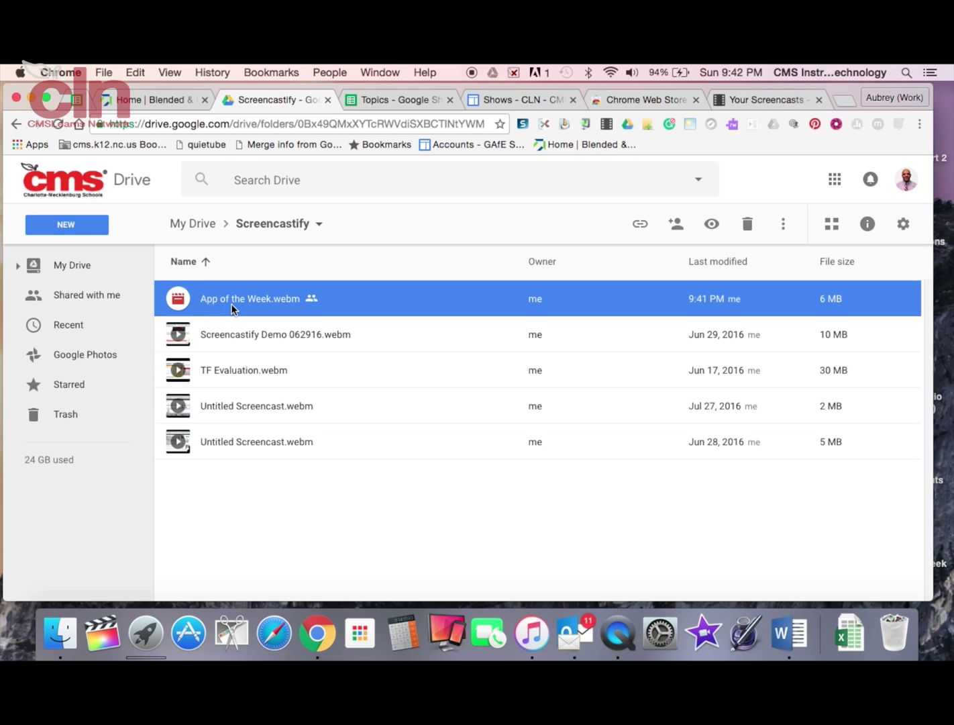